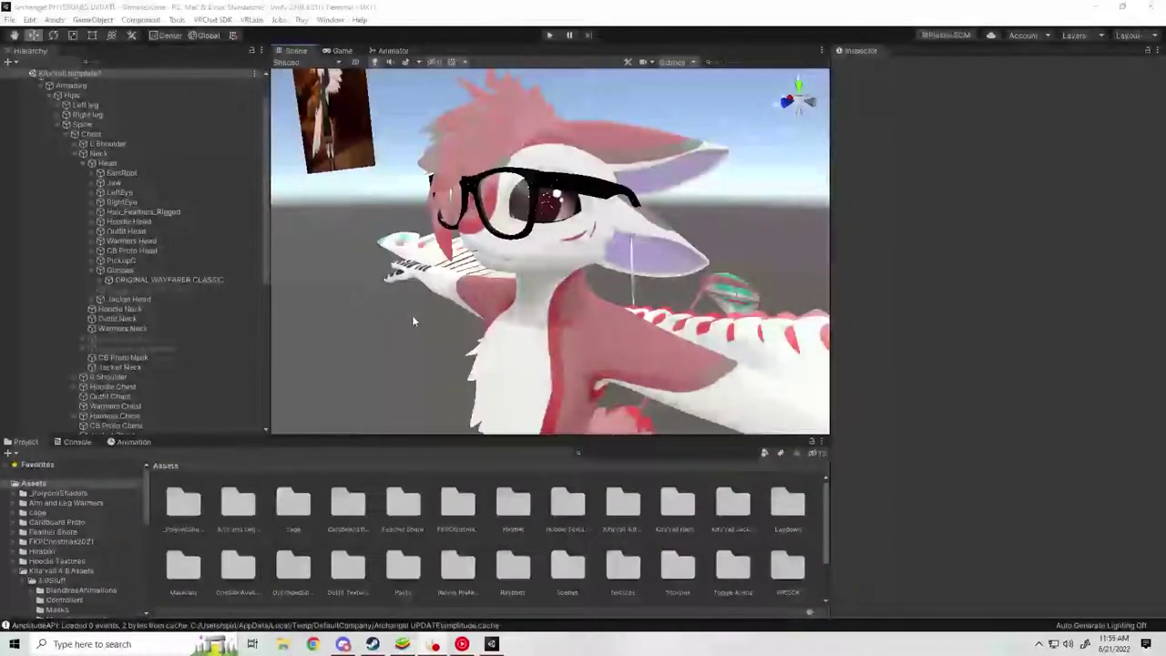
click(419, 317)
alt+drag(377, 318, 410, 318)
right_drag(409, 318, 524, 321)
scroll(484, 240, down, 3)
scroll(499, 248, up, 5)
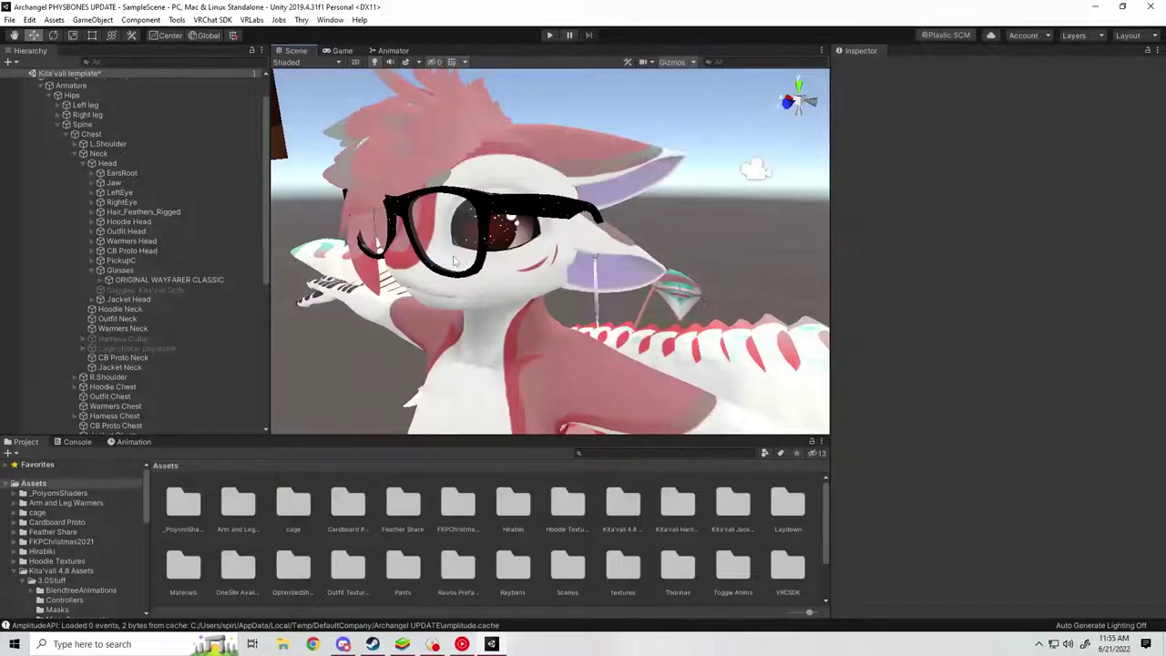
right_drag(454, 262, 428, 254)
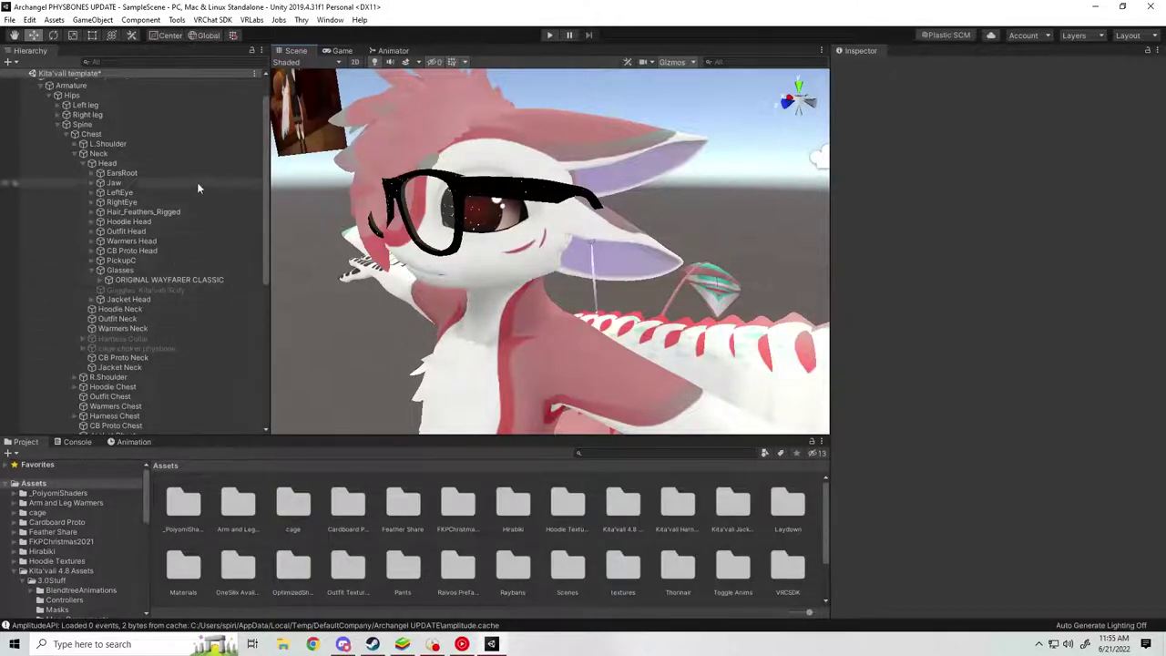
- Create an empty child object under the avatar's Head bone and rename it Glasses 2
right_click(118, 163)
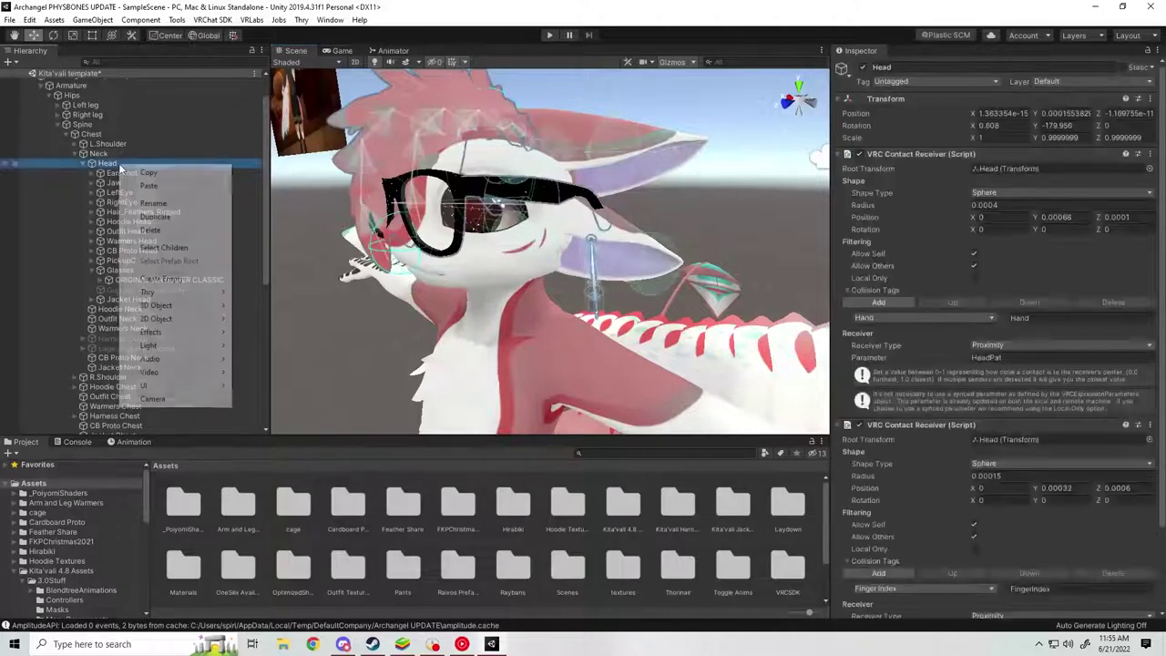
click(162, 278)
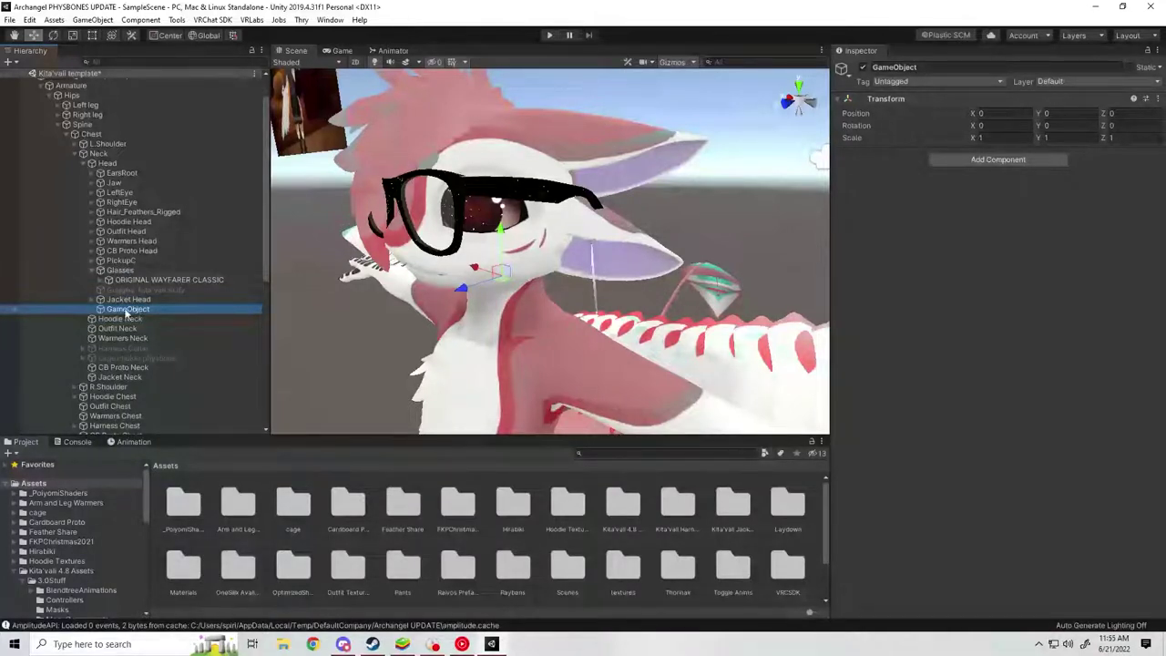
right_click(126, 311)
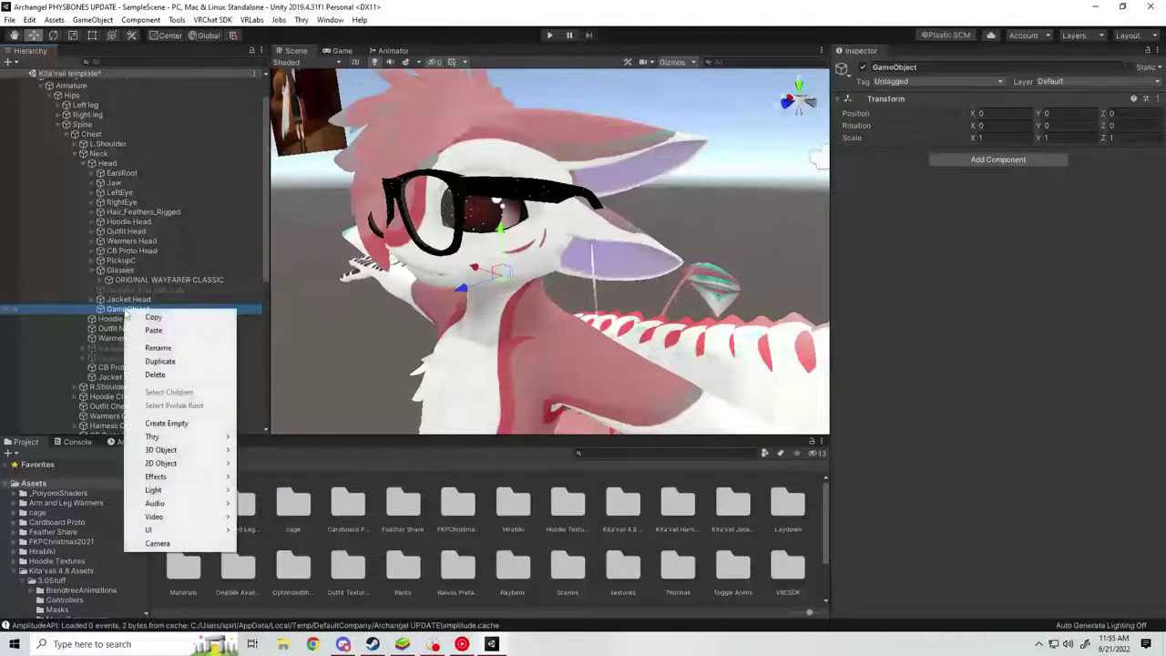
click(160, 348)
text(Glasse)
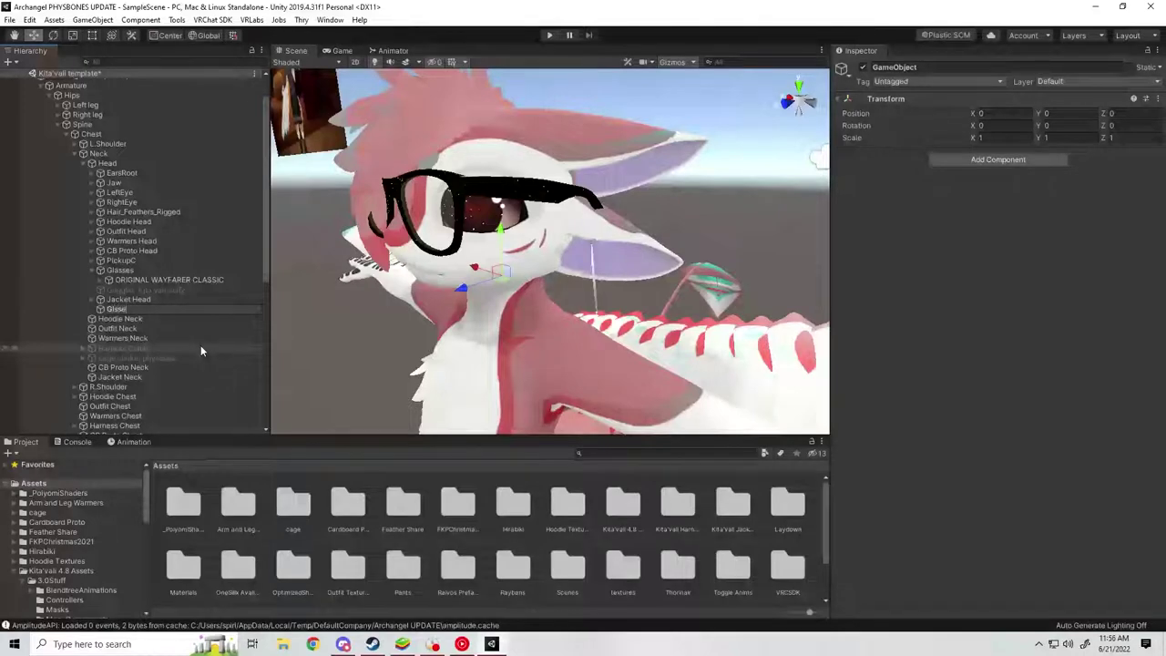
text(s)
key(BackSpace)
key(BackSpace)
key(BackSpace)
key(BackSpace)
text(asses 2)
key(Return)
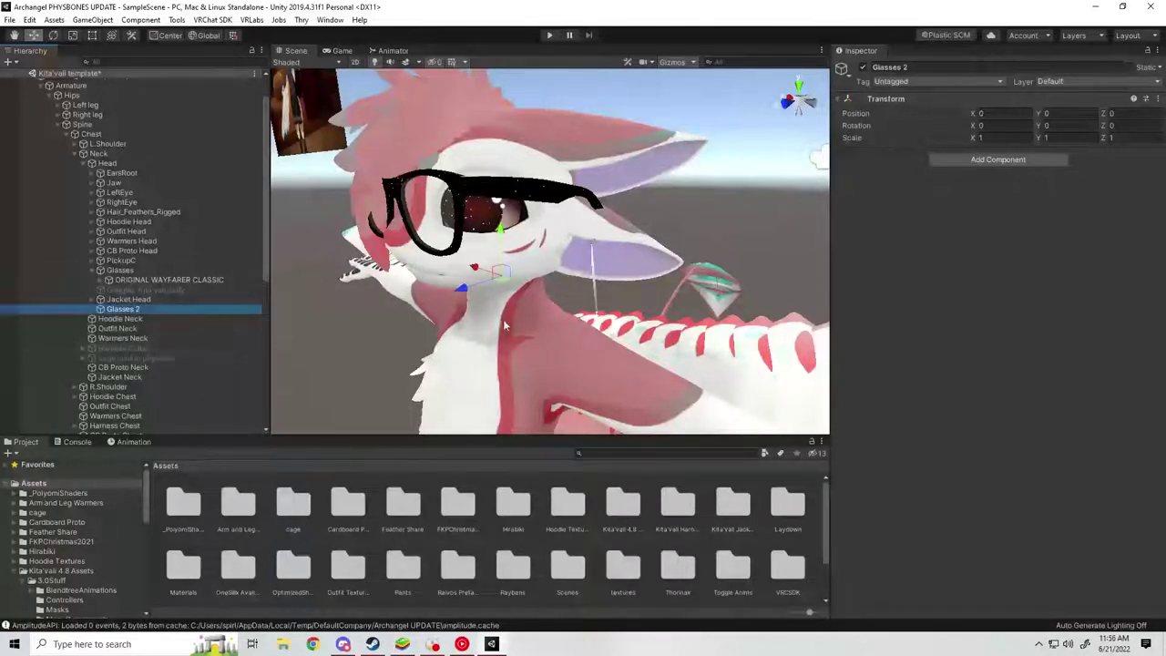
- Move Glasses 2 up and back toward the glasses' temple arms, to about Y 0.000522 and Z -0.000161
alt+drag(504, 324, 493, 291)
drag(456, 243, 467, 210)
key(q)
middle_drag(471, 239, 476, 244)
drag(433, 219, 436, 221)
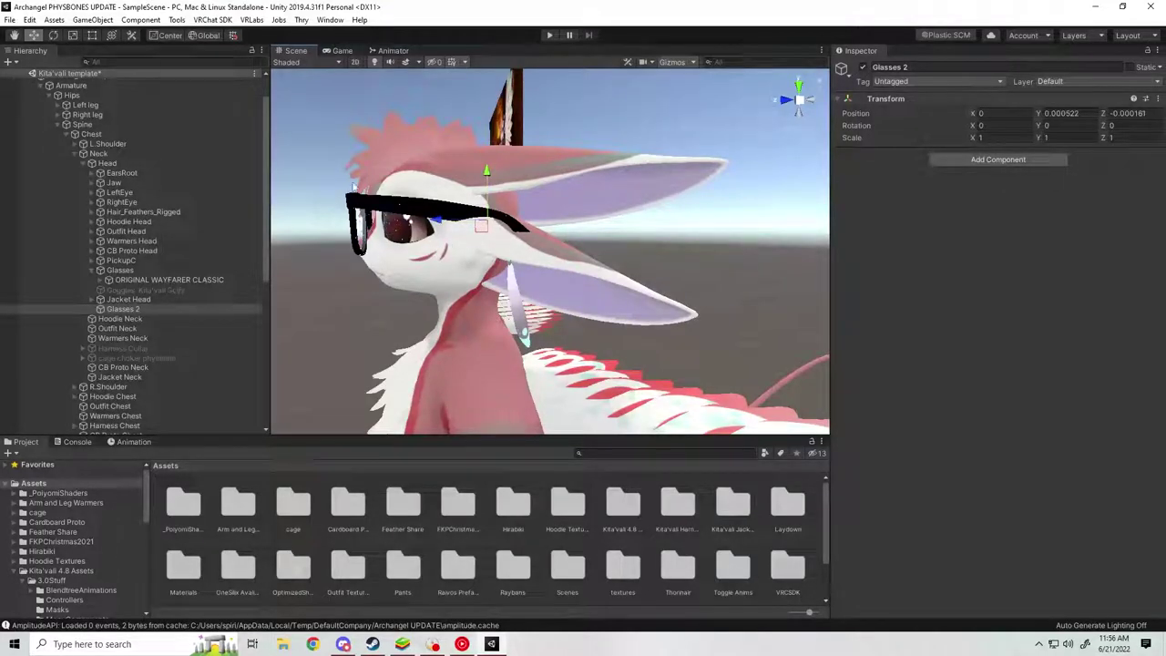
- Reparent the ORIGINAL WAYFARER CLASSIC model from Glasses to Glasses 2
alt+drag(387, 244, 465, 242)
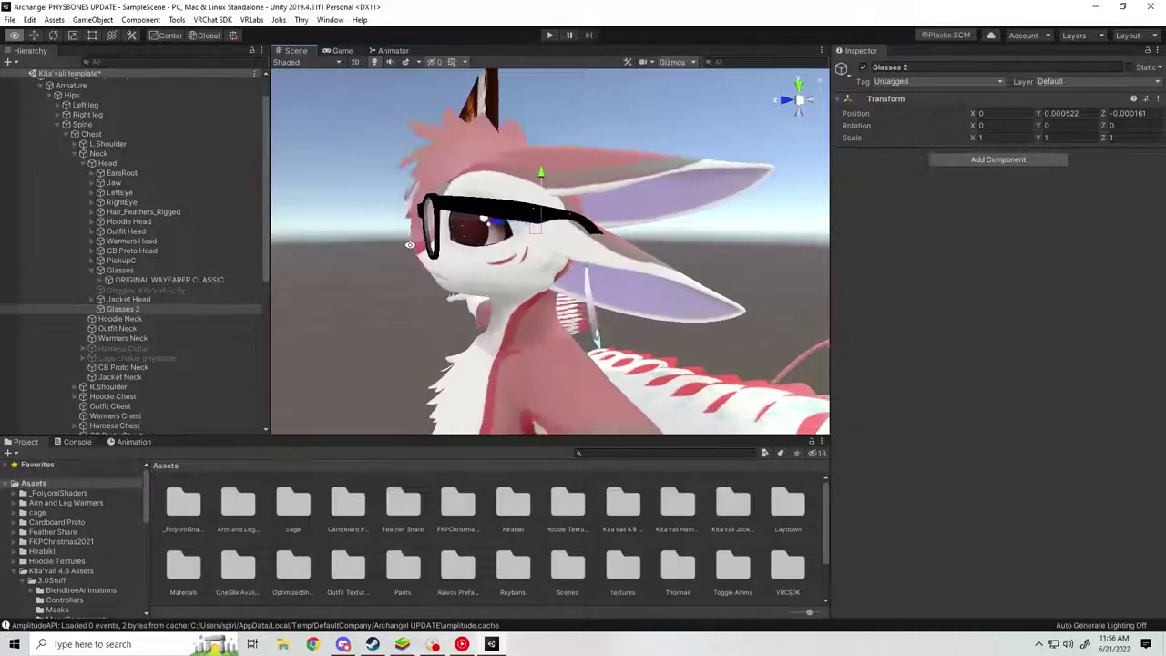
click(192, 281)
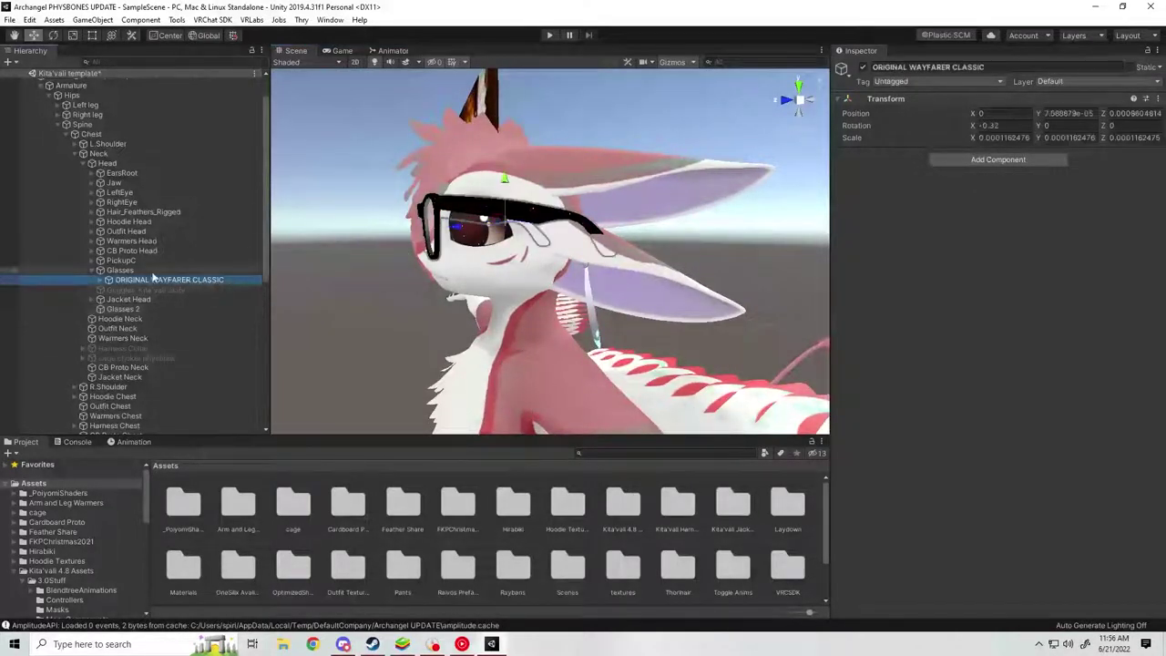
drag(149, 285, 122, 308)
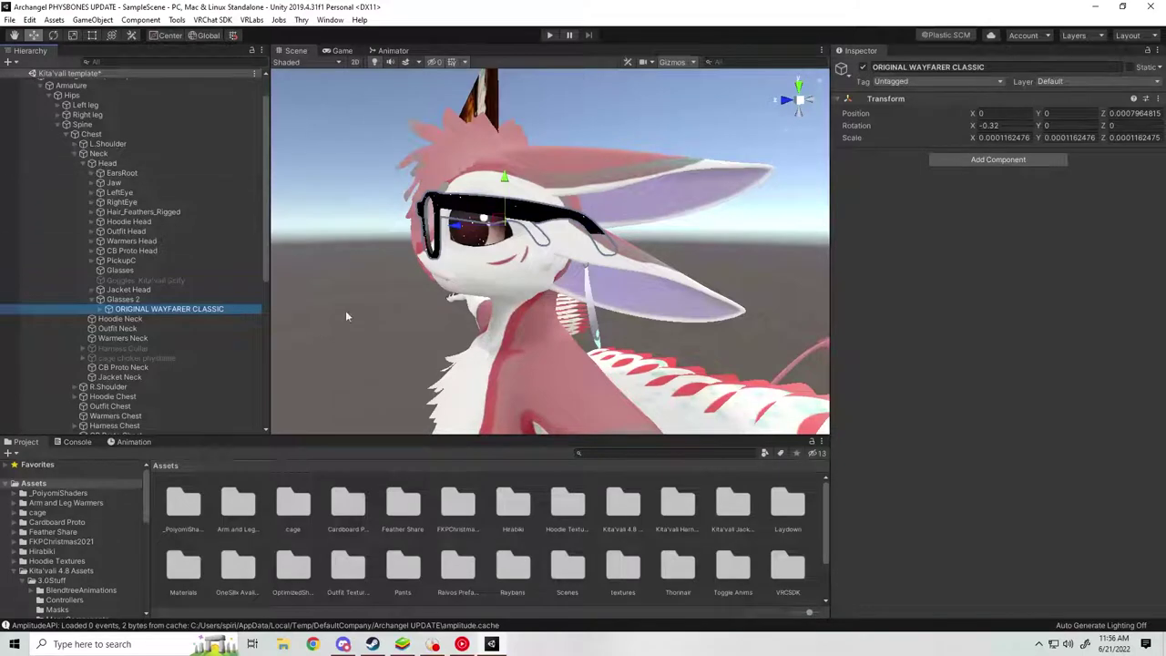
- Add a VRC Phys Bone component to Glasses 2 and assign Glasses 2 as its Root Transform
click(116, 299)
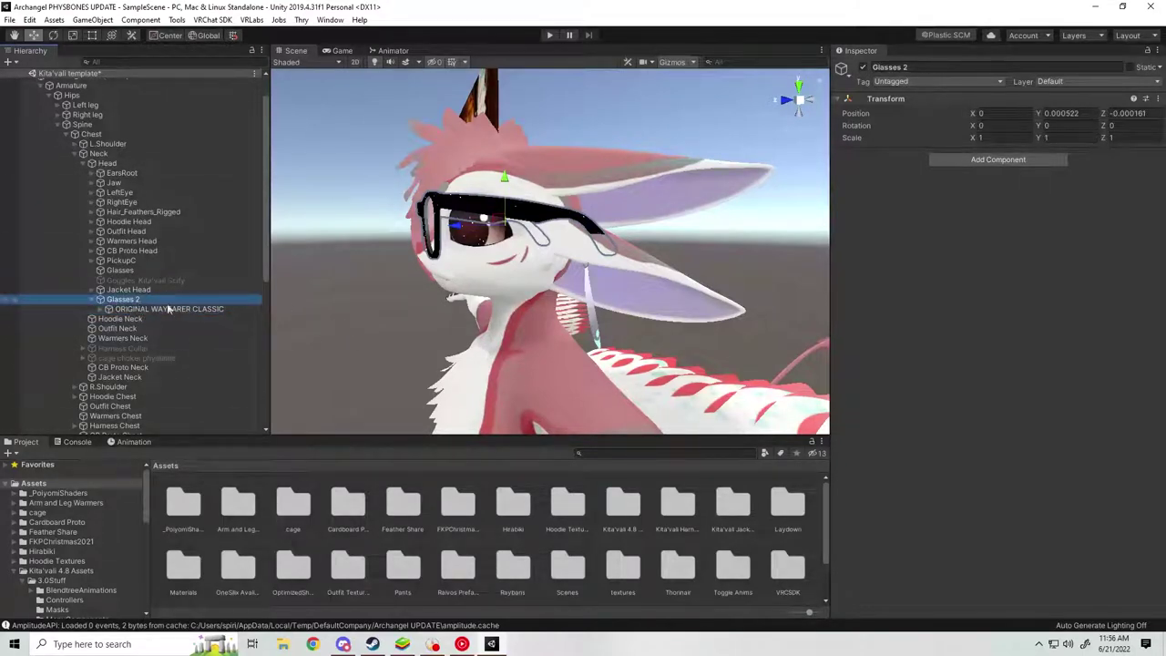
click(989, 163)
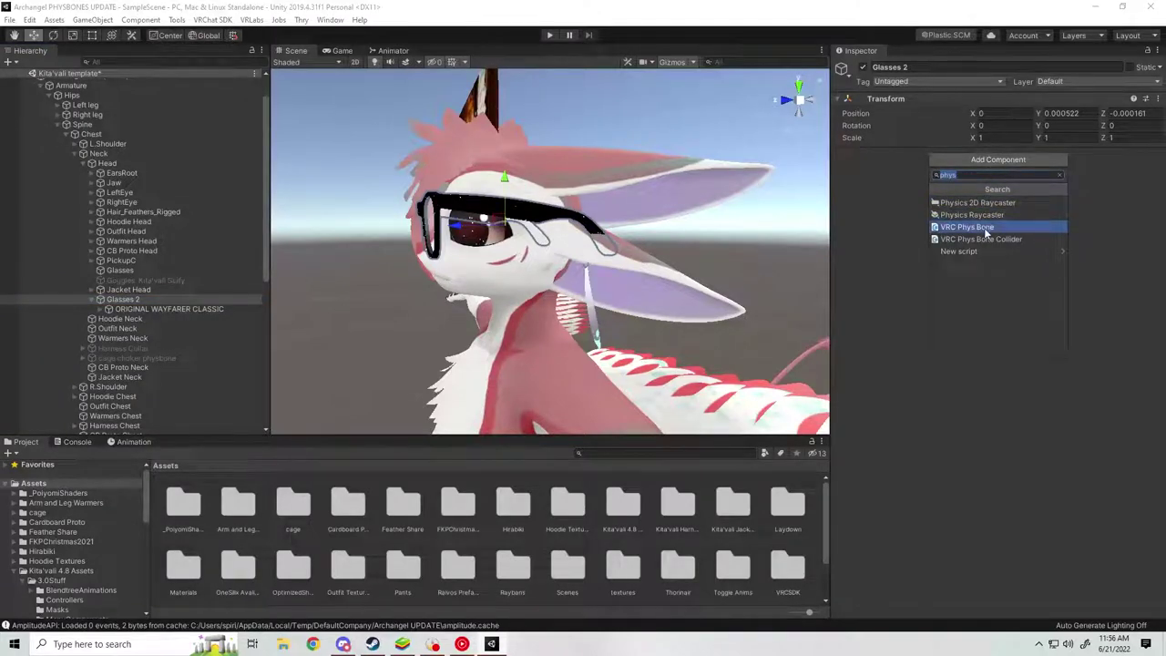
click(986, 229)
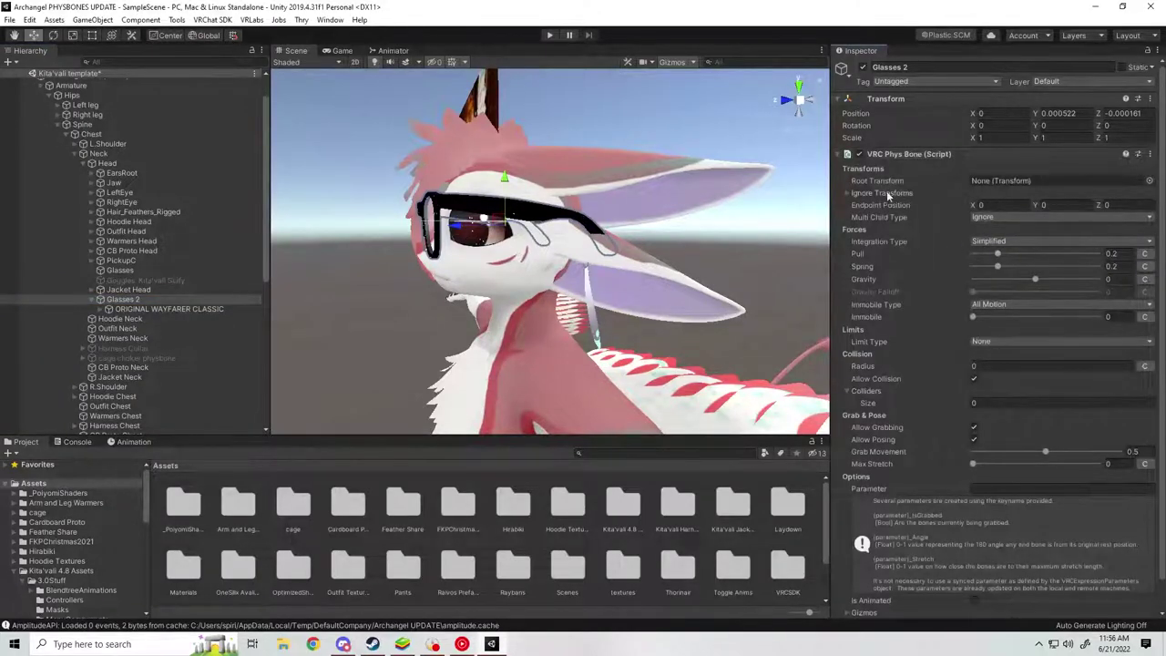
alt+drag(722, 263, 697, 297)
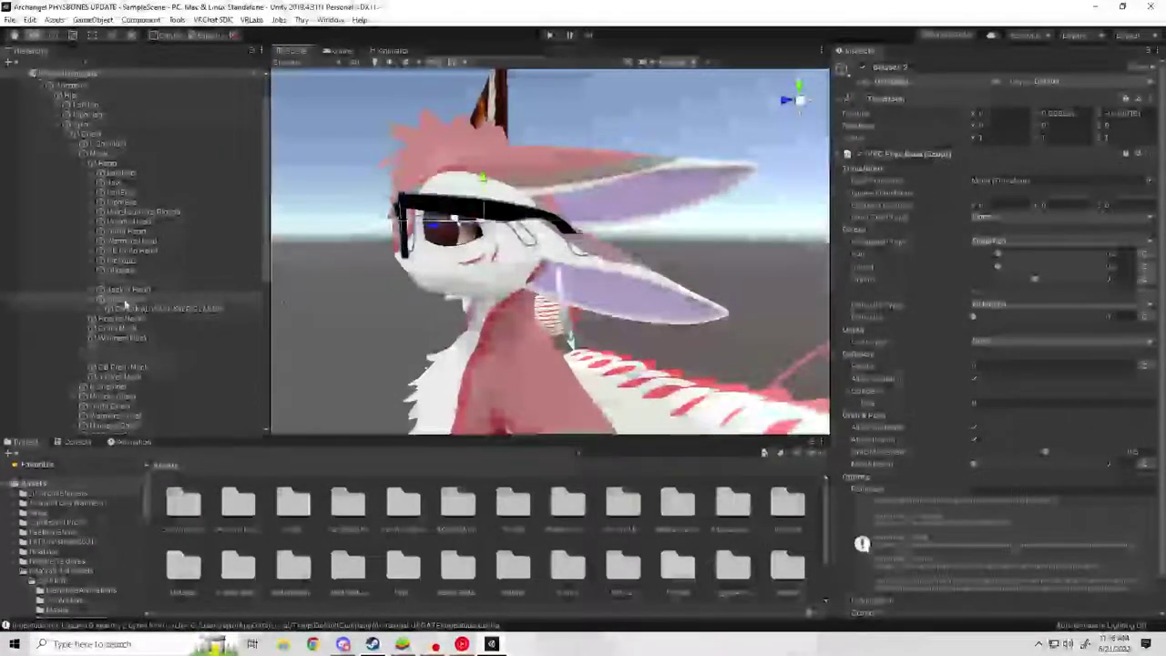
click(123, 300)
drag(680, 239, 994, 181)
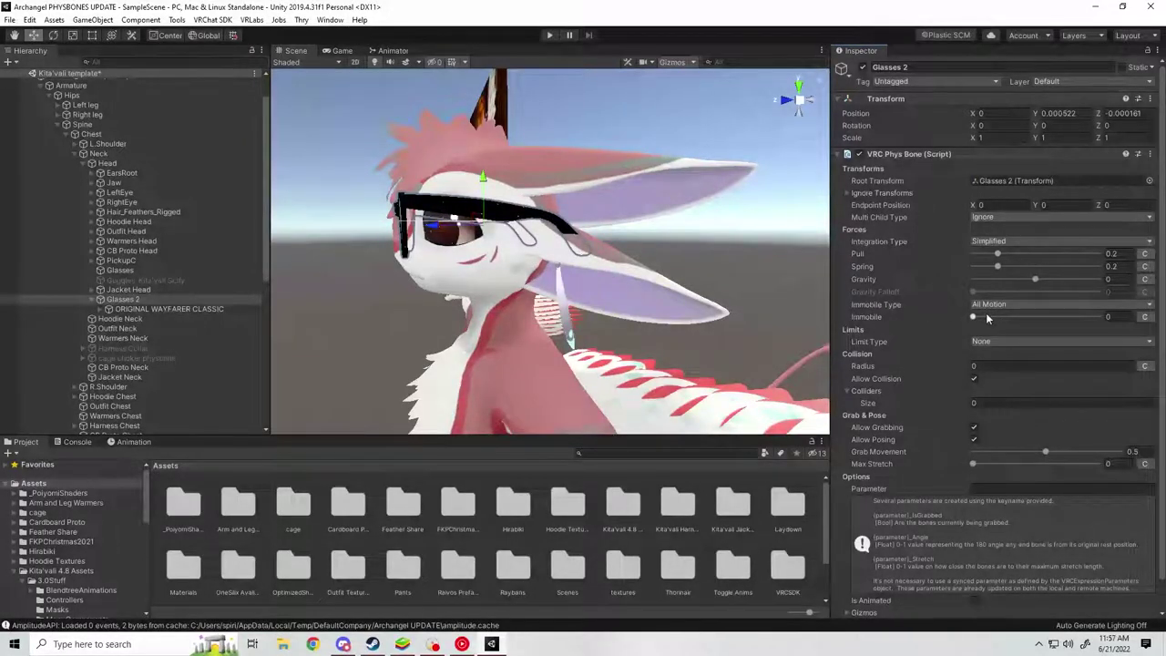
- Set the Glasses 2 phys bone's Immobile value to 1 and its Limit Type to Hinge
drag(973, 316, 1098, 316)
click(991, 340)
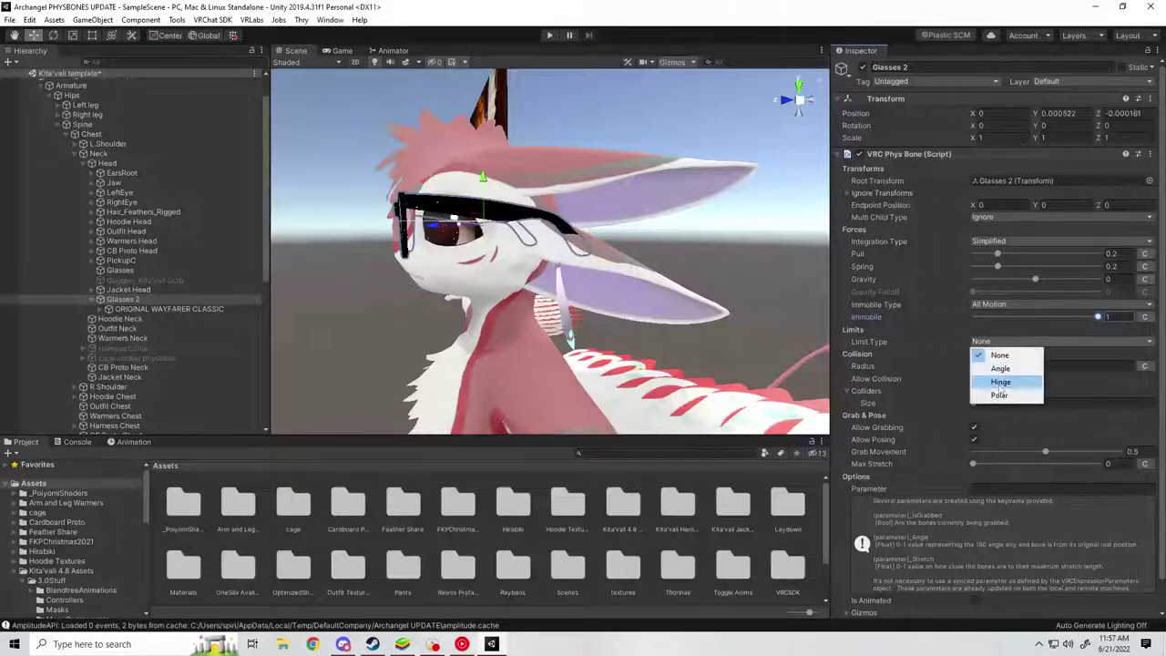
click(1002, 379)
- Set the hinge limit's Max Angle to 5 and its rotation Pitch to -5
alt+drag(497, 281, 428, 287)
scroll(583, 296, up, 4)
alt+drag(629, 296, 606, 305)
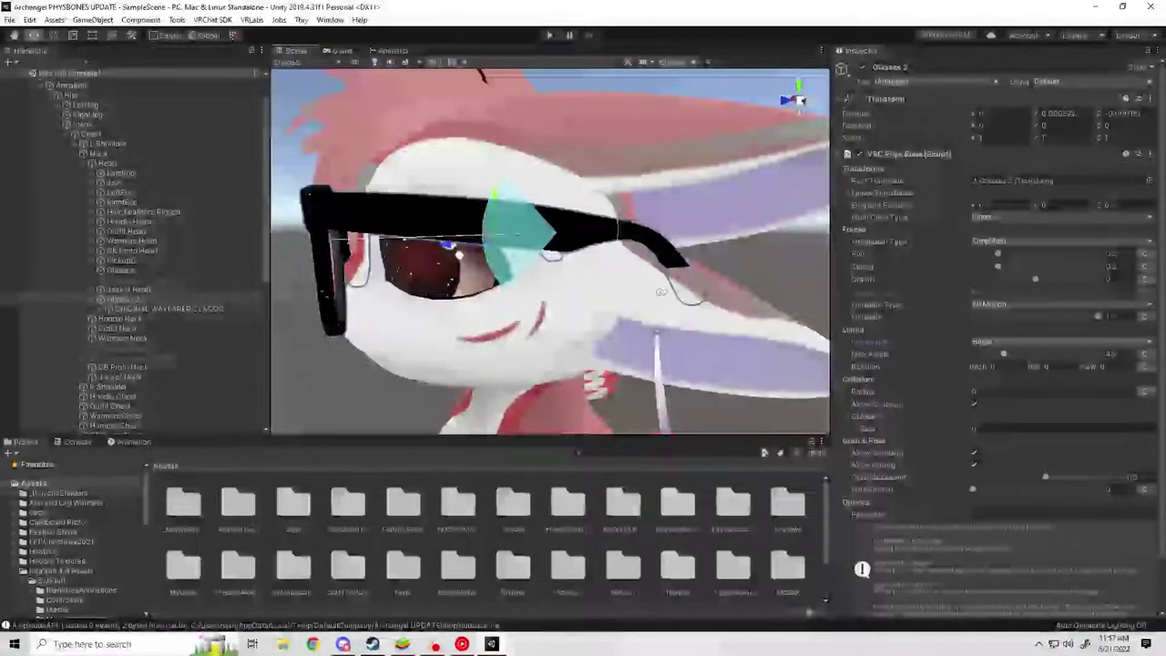
alt+drag(661, 290, 702, 290)
text(5)
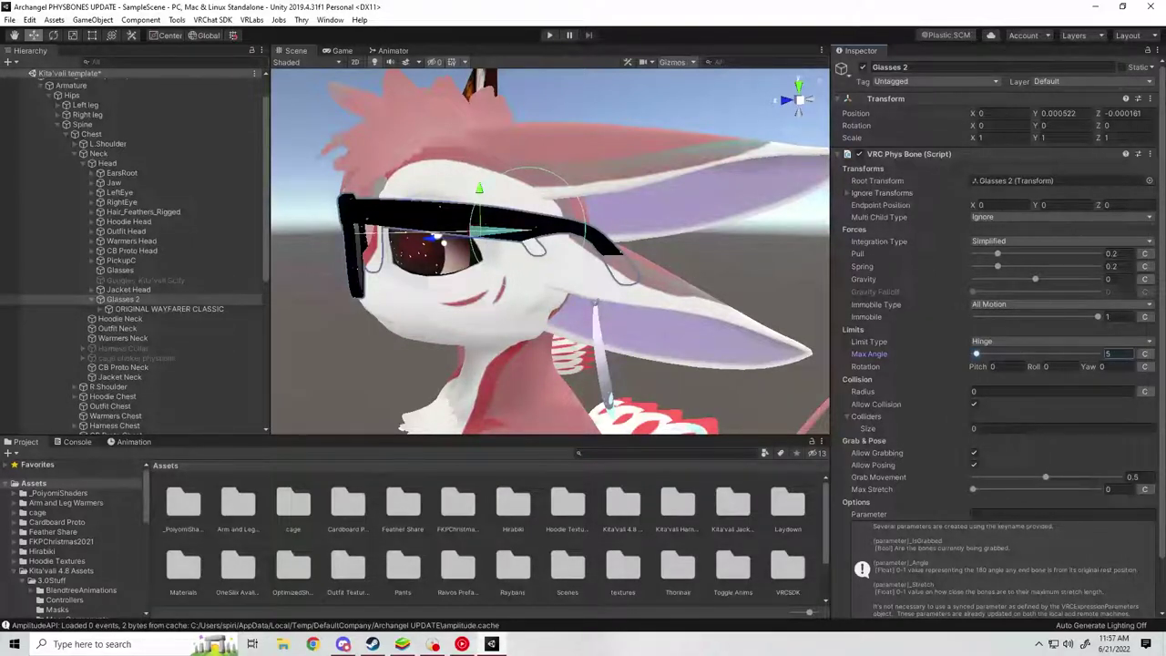
click(1002, 367)
text(-5)
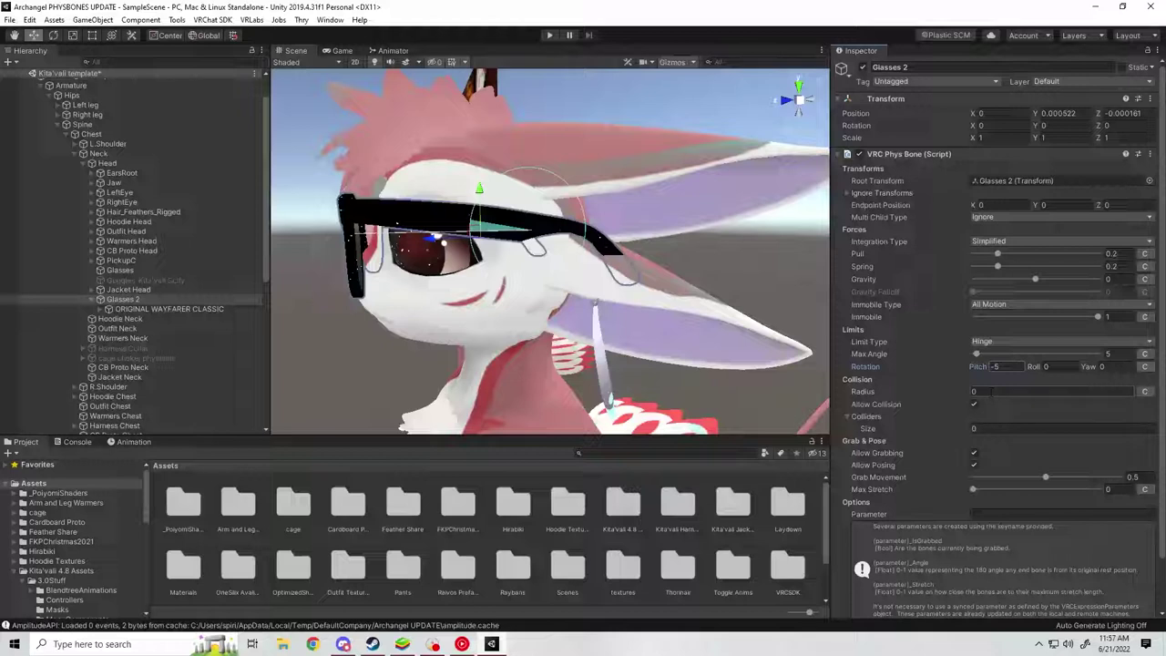
- Set the Glasses 2 phys bone's collision Radius to 0.00005
click(992, 391)
text(.002)
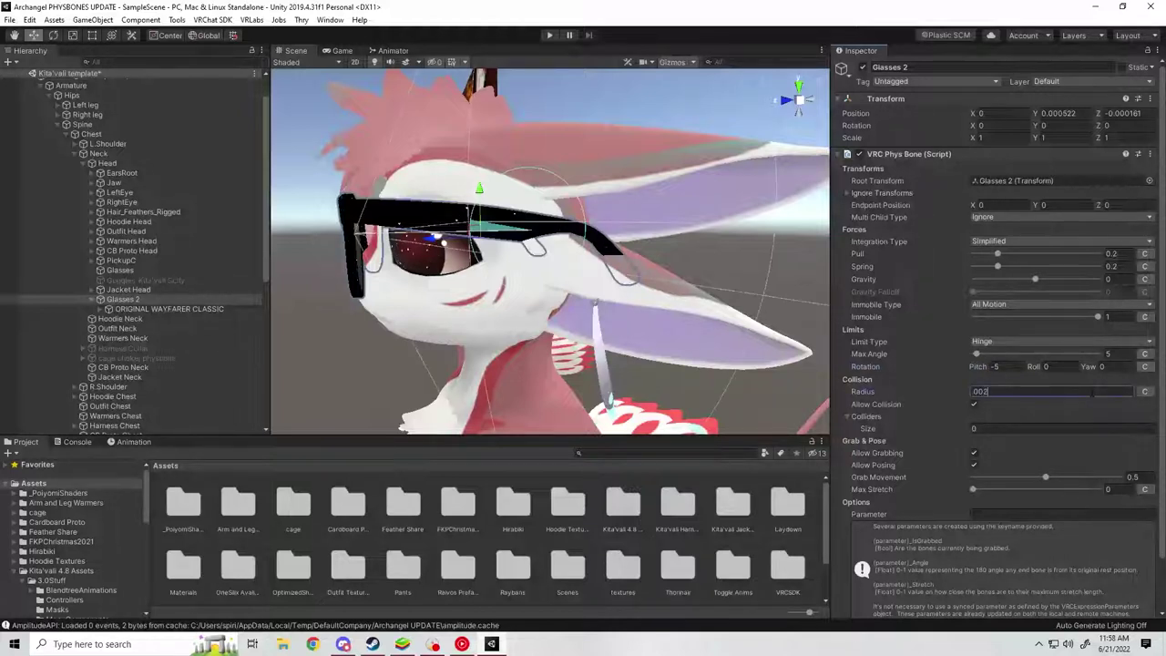
key(BackSpace)
text(02)
key(BackSpace)
text(02)
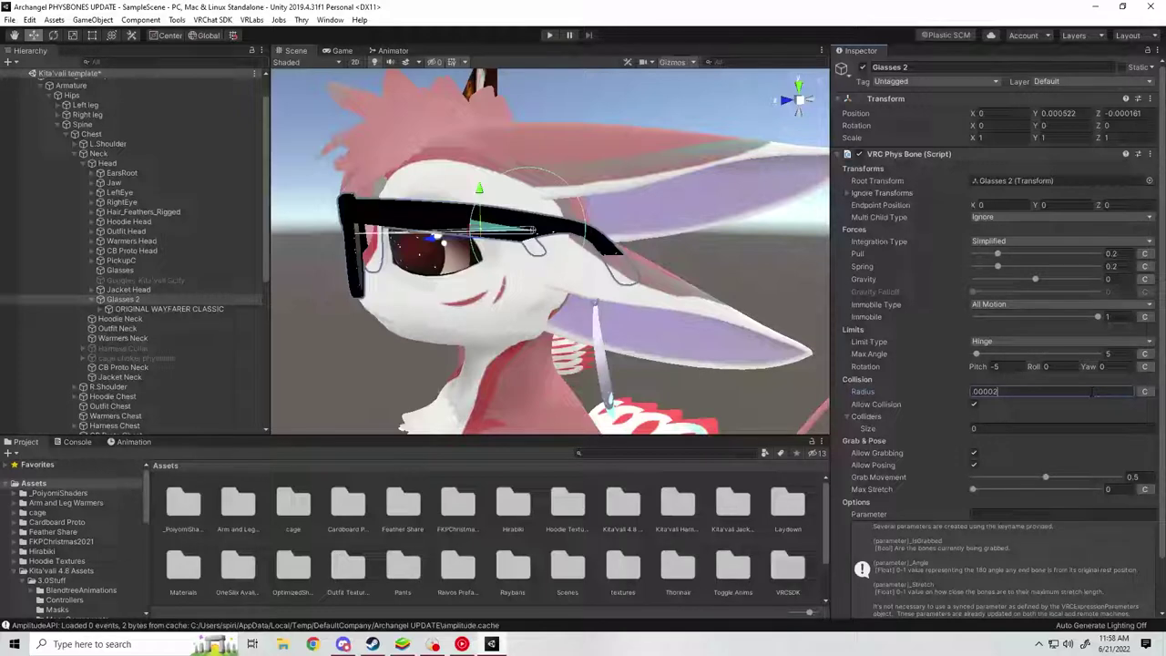
key(BackSpace)
text(5)
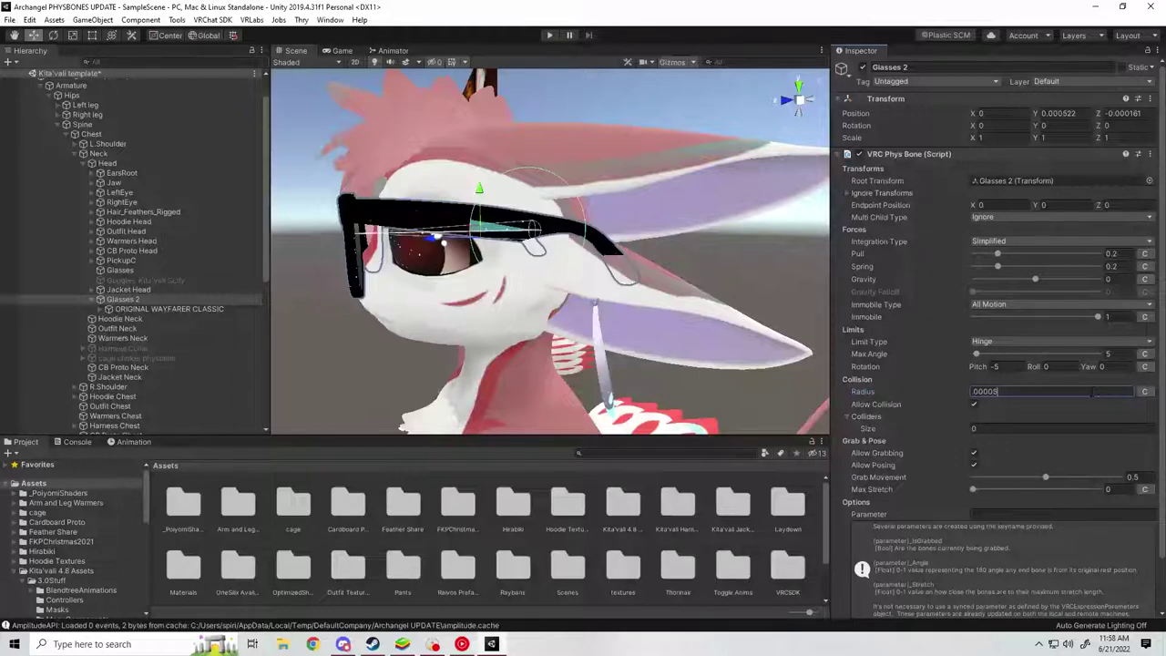
- Disable Allow Grabbing and Allow Posing on the Glasses 2 phys bone
alt+drag(461, 315, 557, 310)
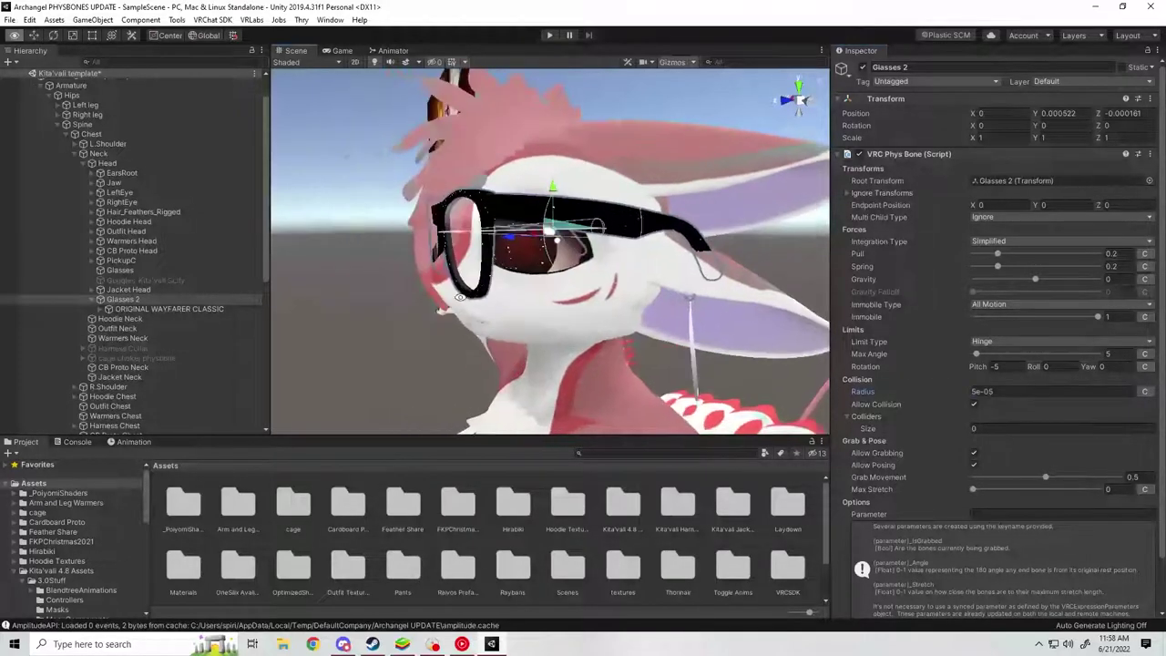
alt+drag(452, 245, 496, 237)
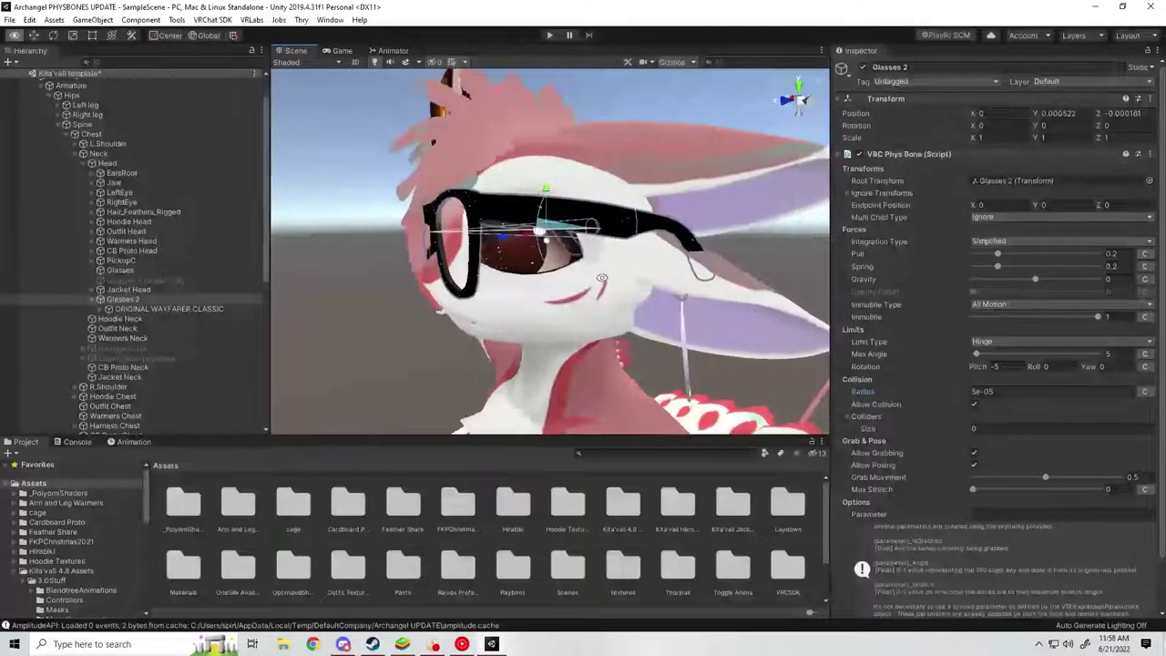
alt+drag(600, 277, 815, 374)
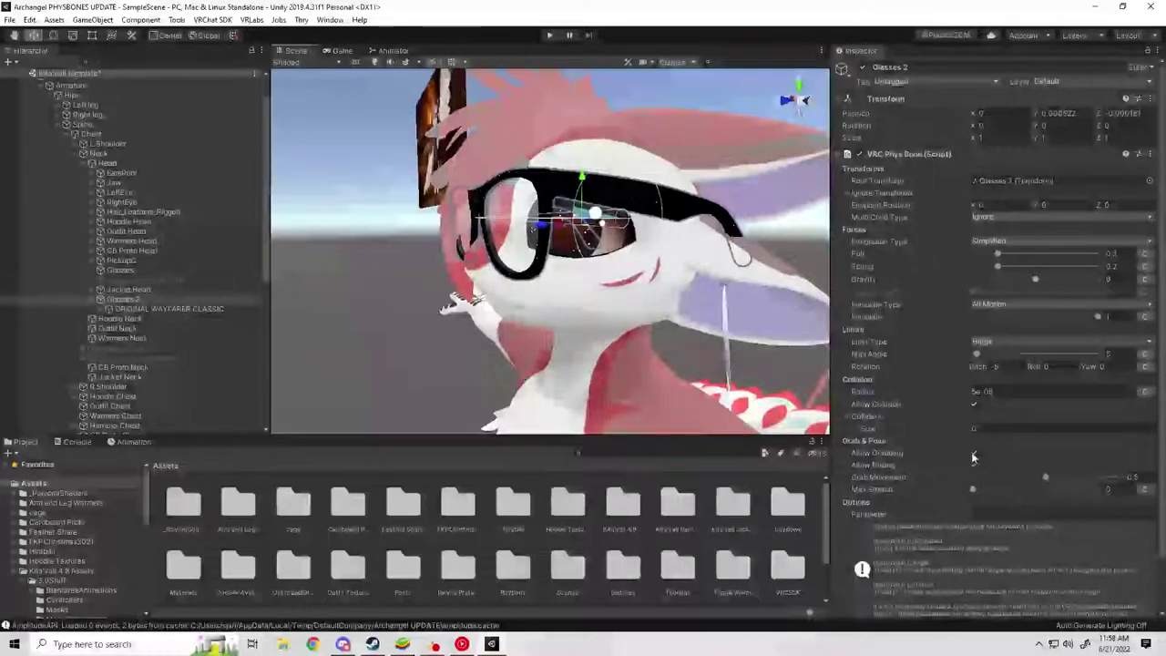
click(973, 453)
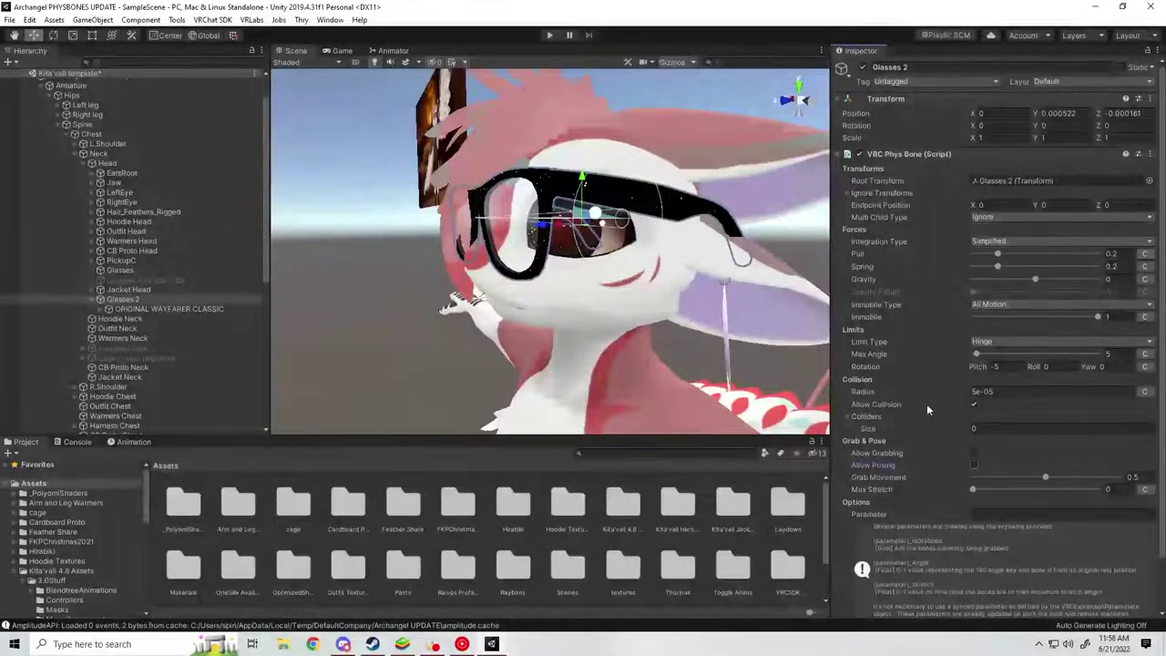
- Select the root-level GameObject holding the VRC Phys Bone Collider and assign it as the collider's Root Transform
alt+drag(629, 278, 499, 285)
alt+right_drag(631, 260, 643, 268)
scroll(450, 297, down, 15)
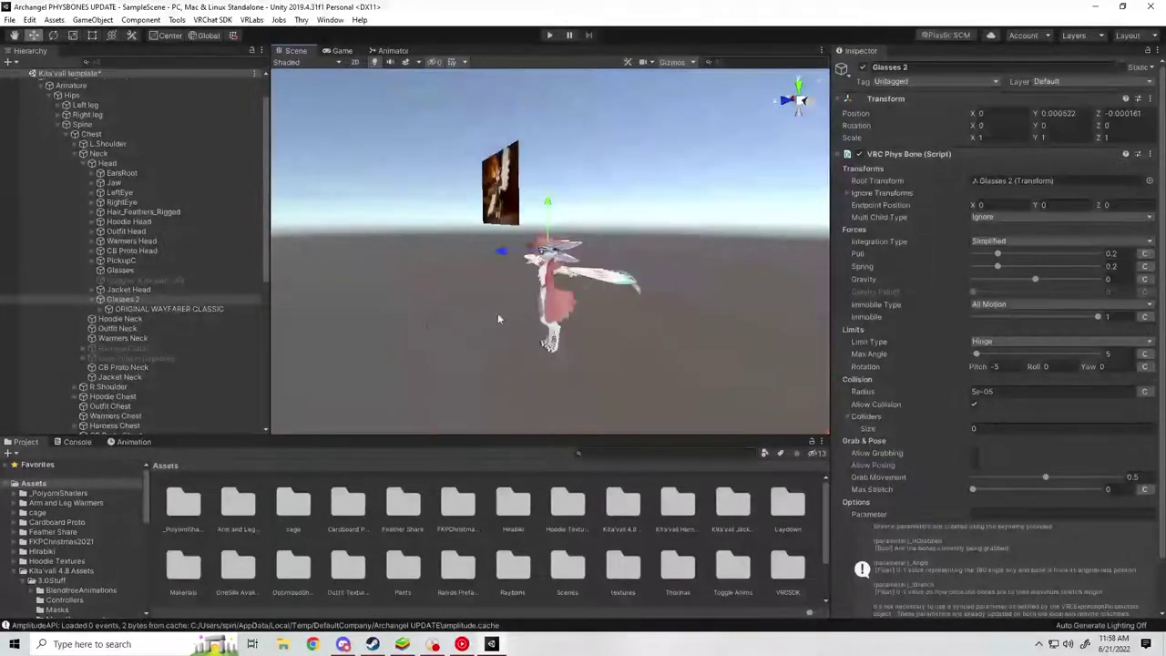
scroll(170, 308, down, 10)
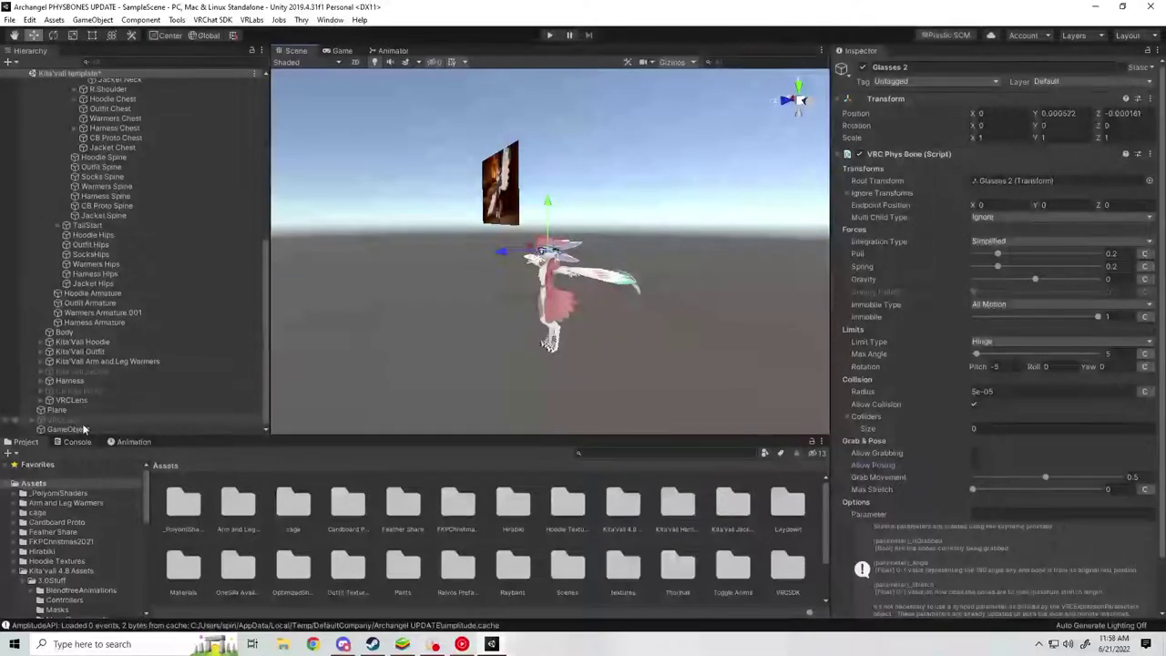
click(83, 429)
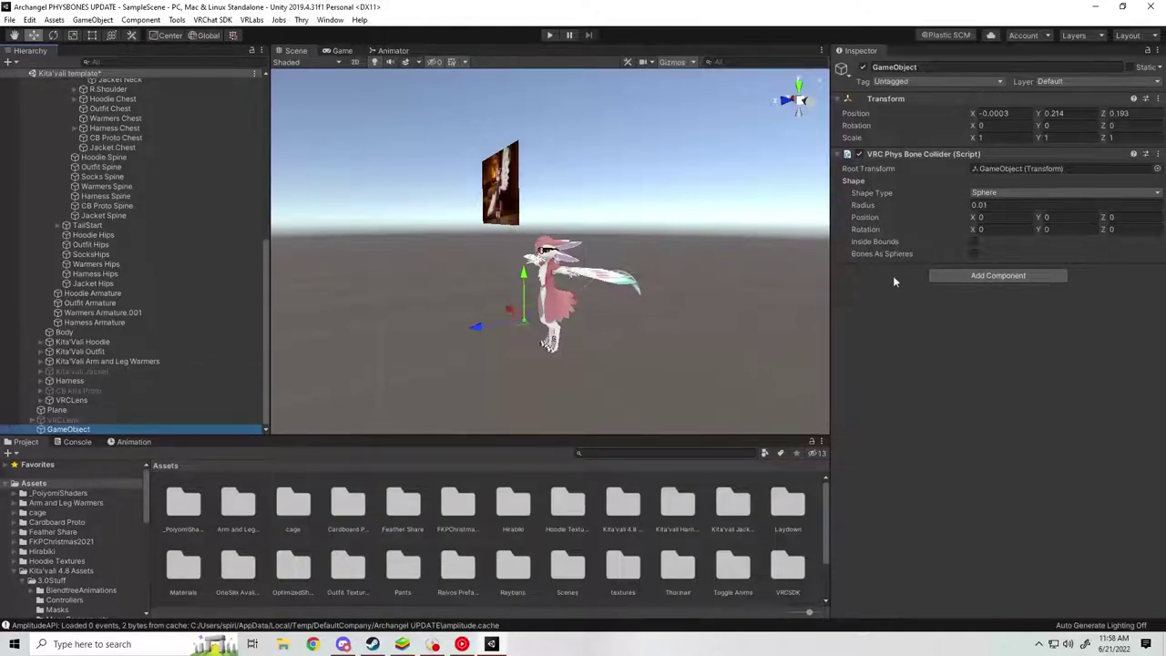
click(991, 278)
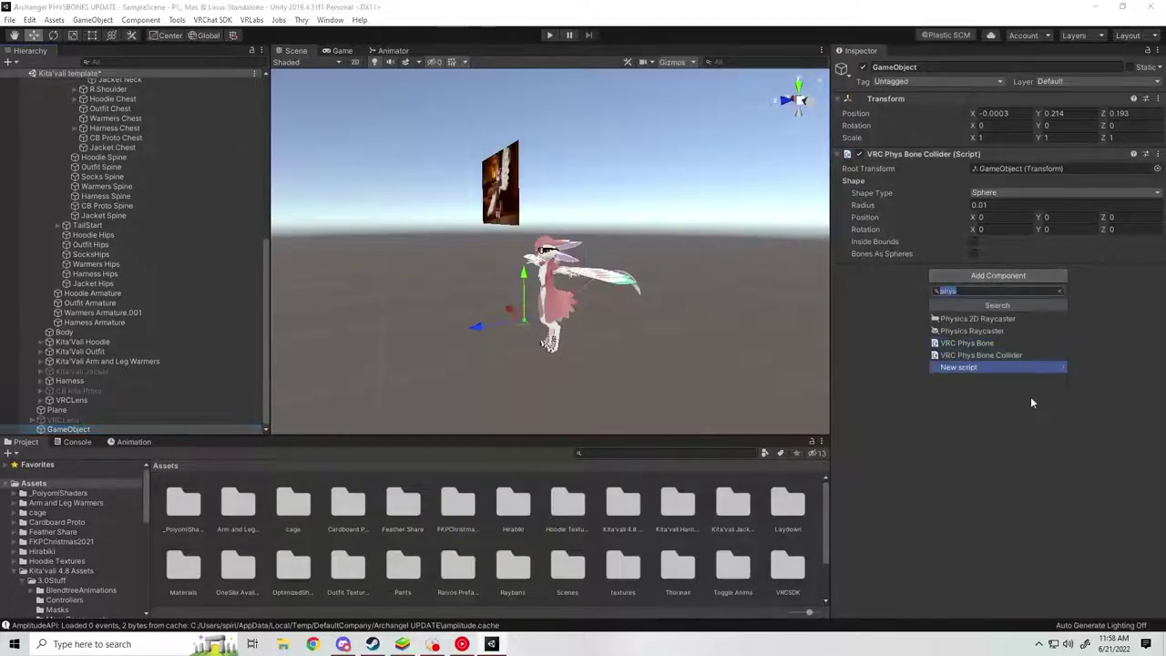
click(1125, 323)
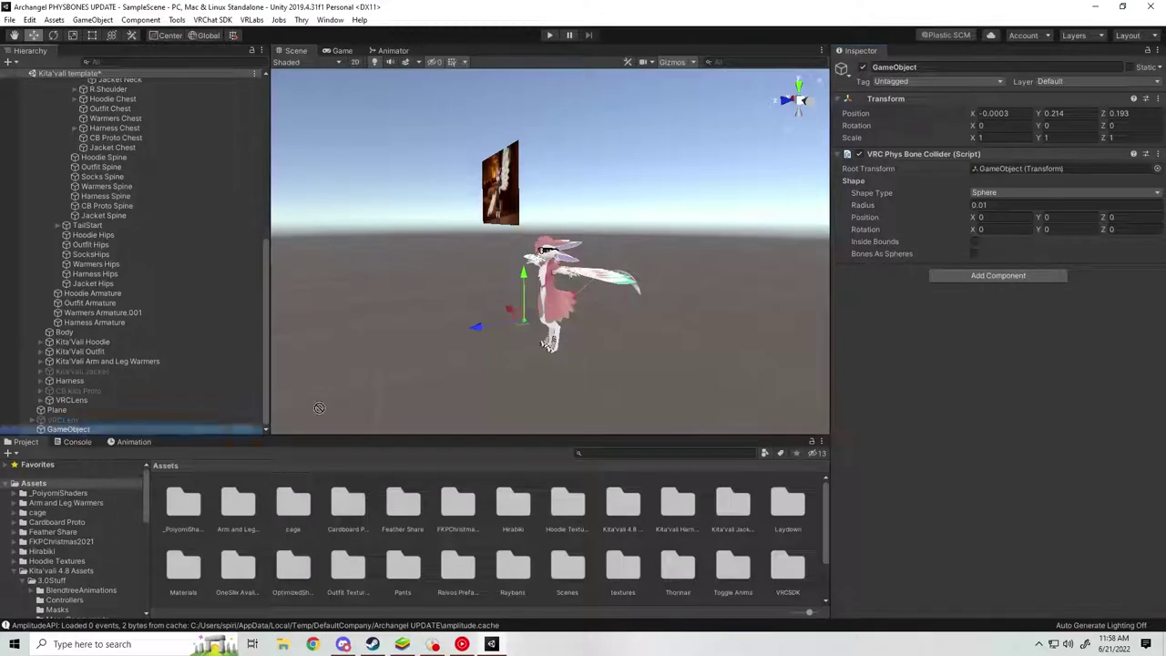
click(1031, 168)
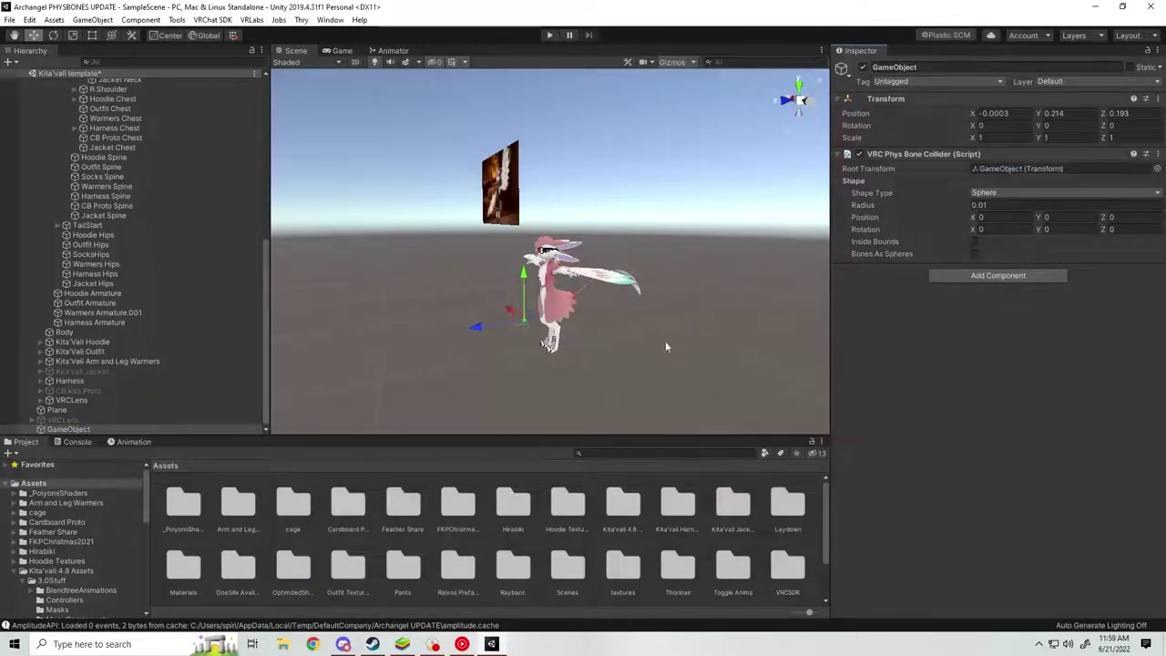
alt+right_drag(486, 331, 647, 334)
middle_drag(648, 334, 648, 297)
alt+right_drag(495, 325, 632, 325)
alt+drag(632, 325, 580, 315)
middle_drag(580, 315, 612, 313)
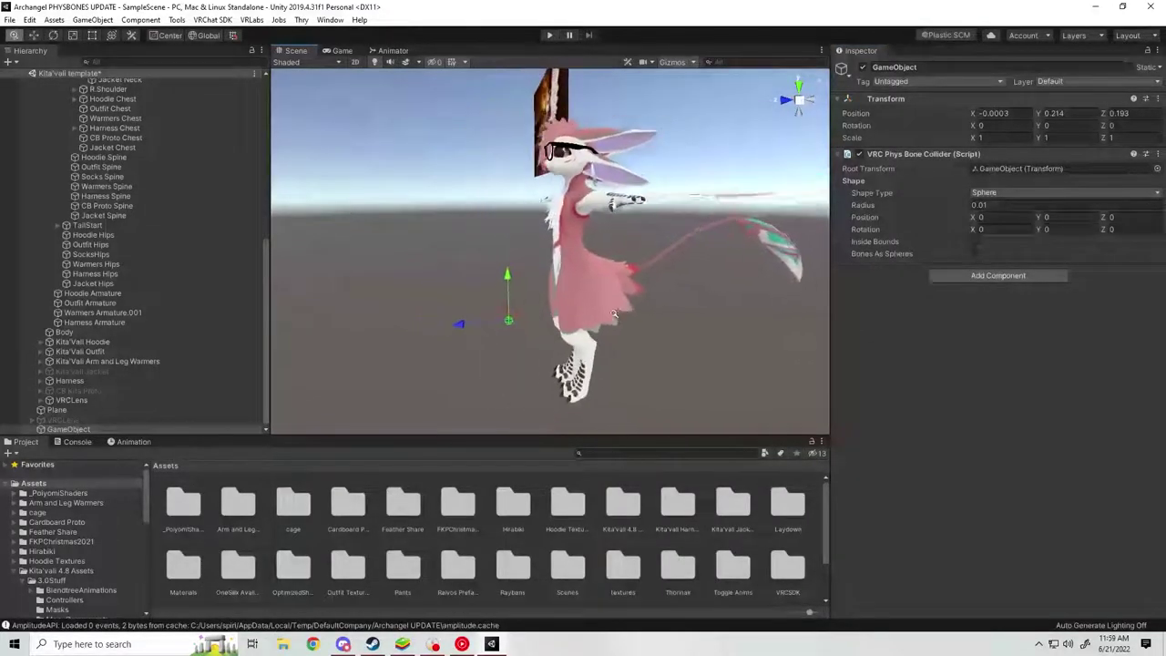
alt+right_drag(611, 314, 636, 319)
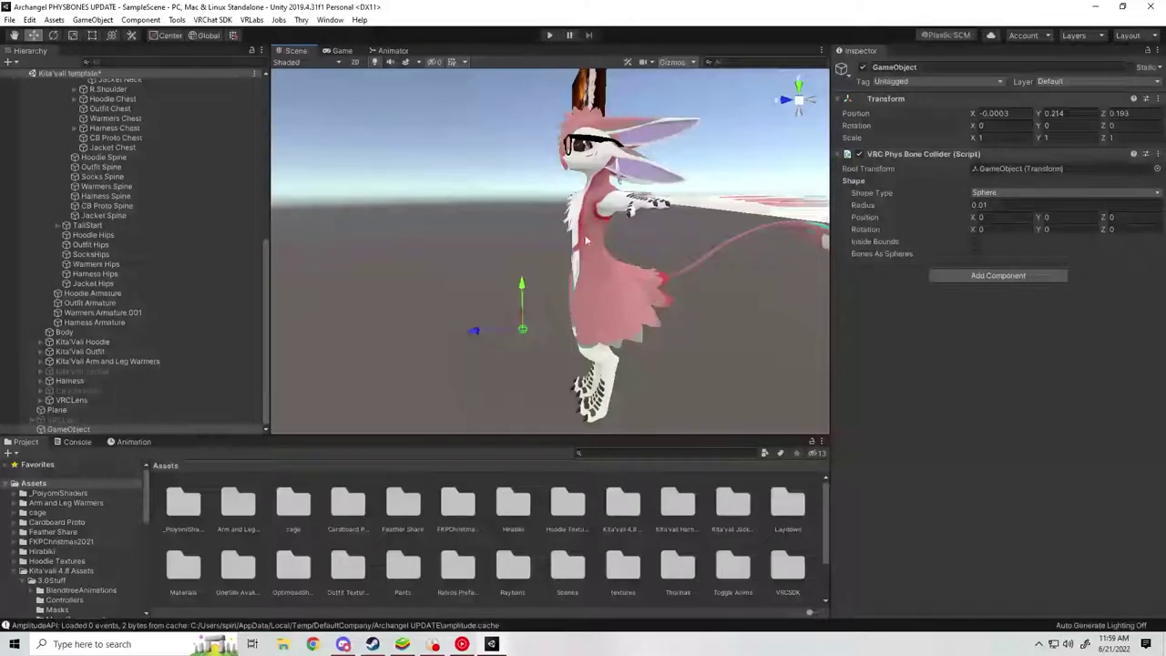
- Select Glasses 2 in the avatar's head hierarchy and enable Is Animated on its VRC Phys Bone
alt+drag(587, 237, 563, 190)
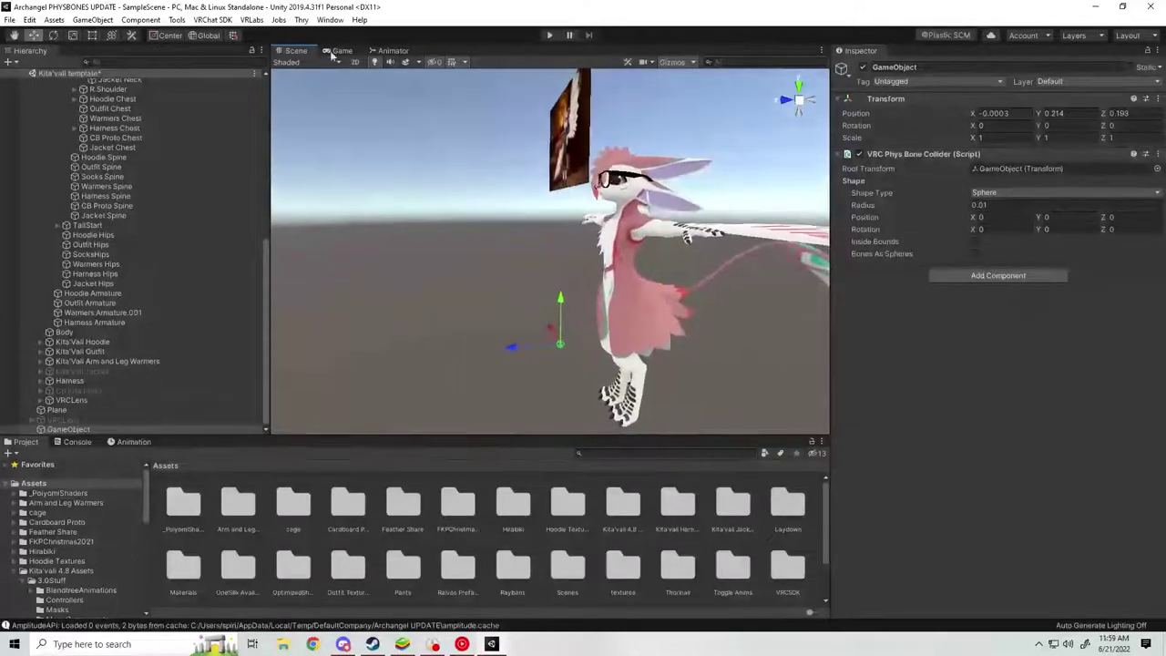
scroll(182, 273, up, 9)
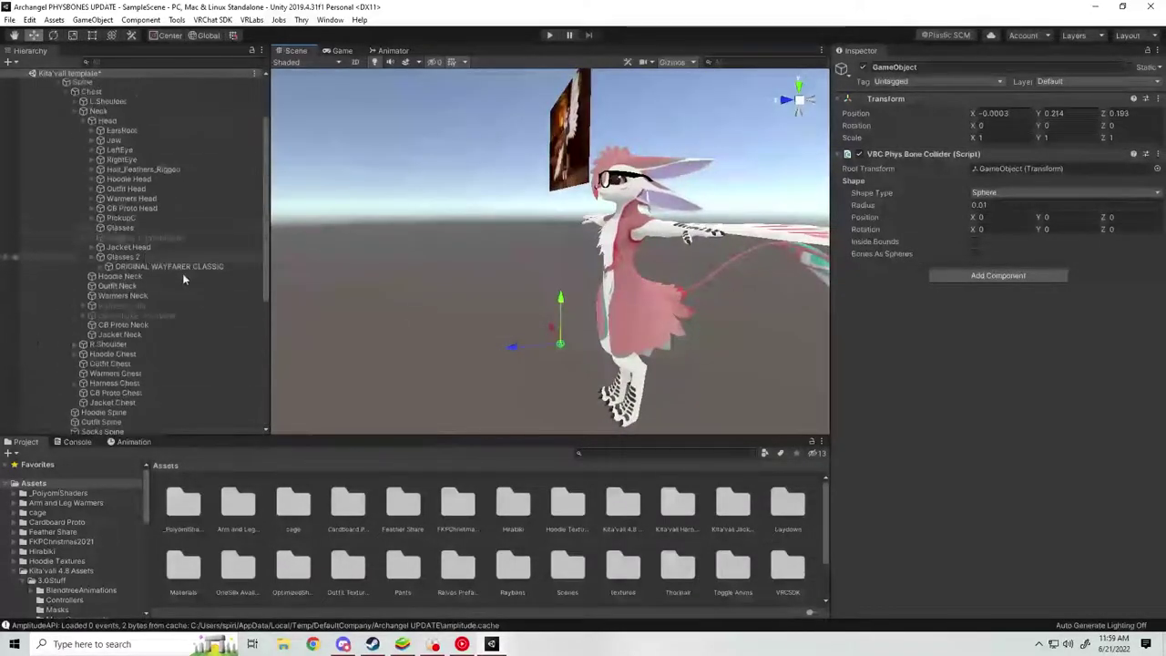
click(128, 257)
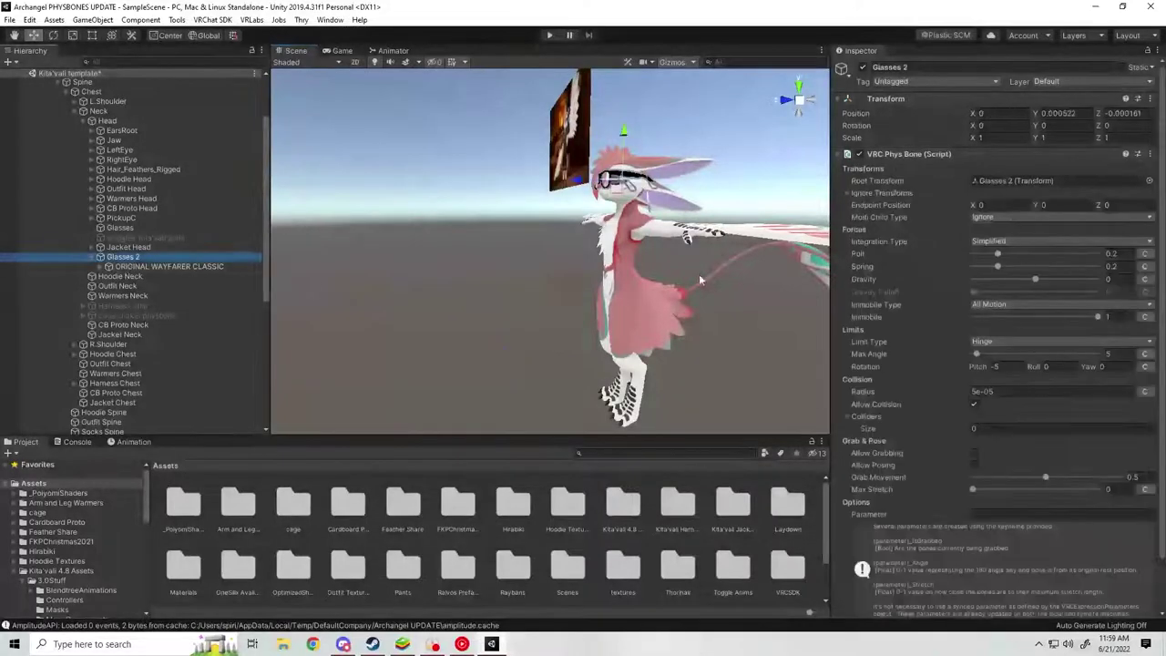
scroll(945, 402, down, 3)
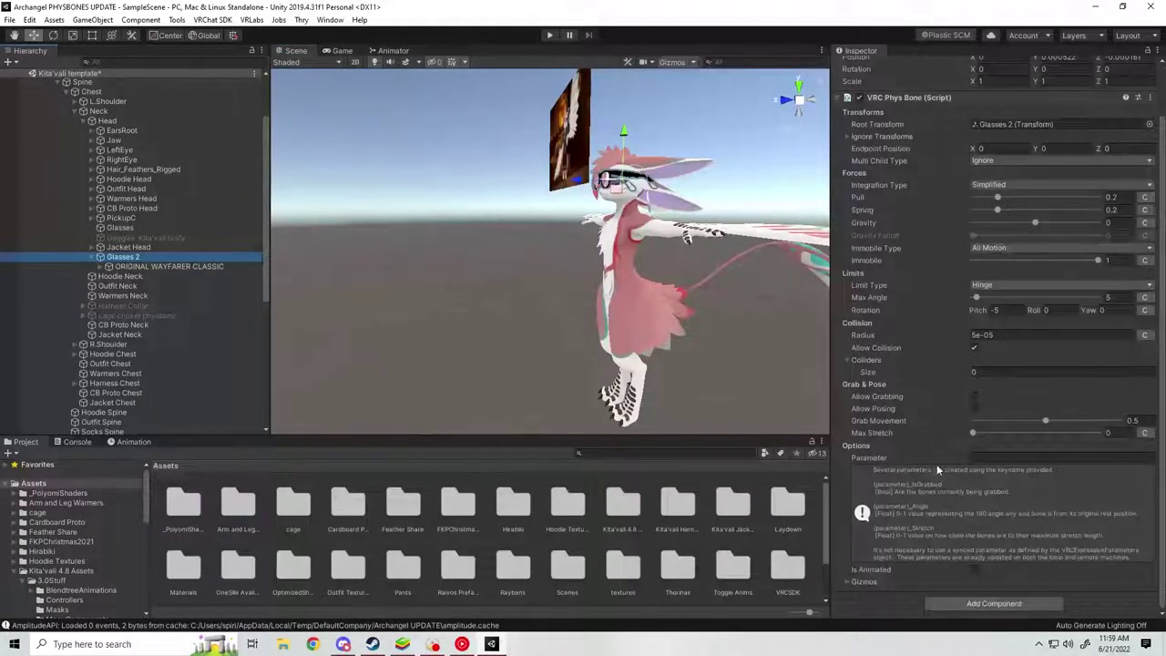
click(973, 569)
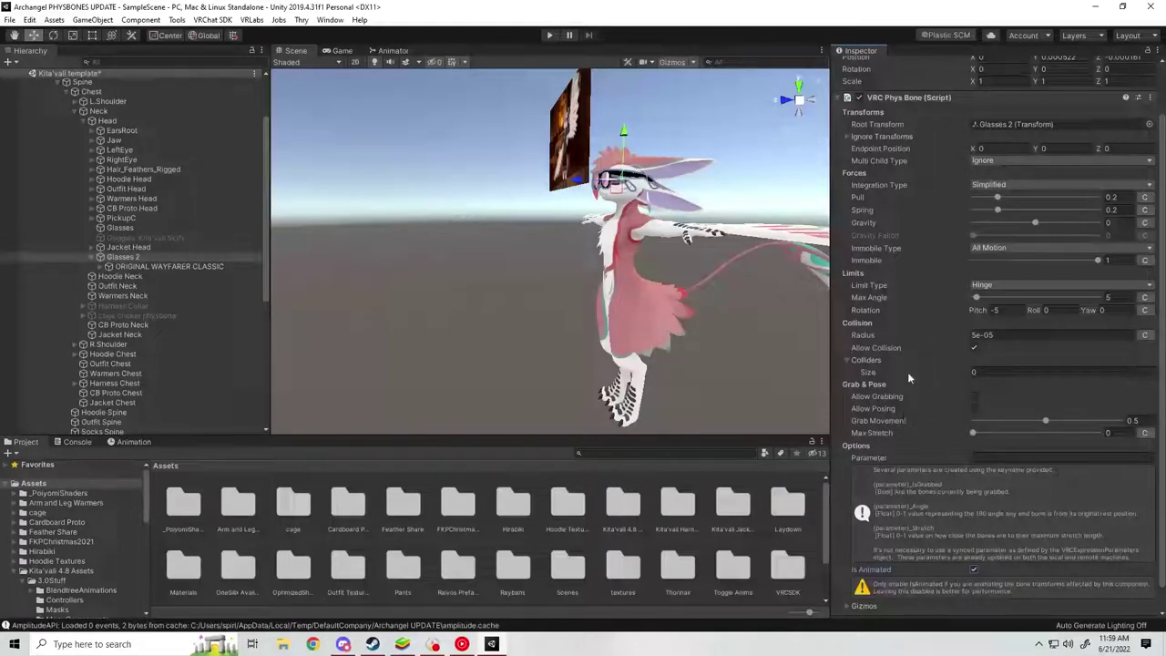
- Set the Glasses 2 phys bone's Colliders size to 1 and assign the scene's GameObject collider as Element 0
click(983, 371)
text(1)
key(Return)
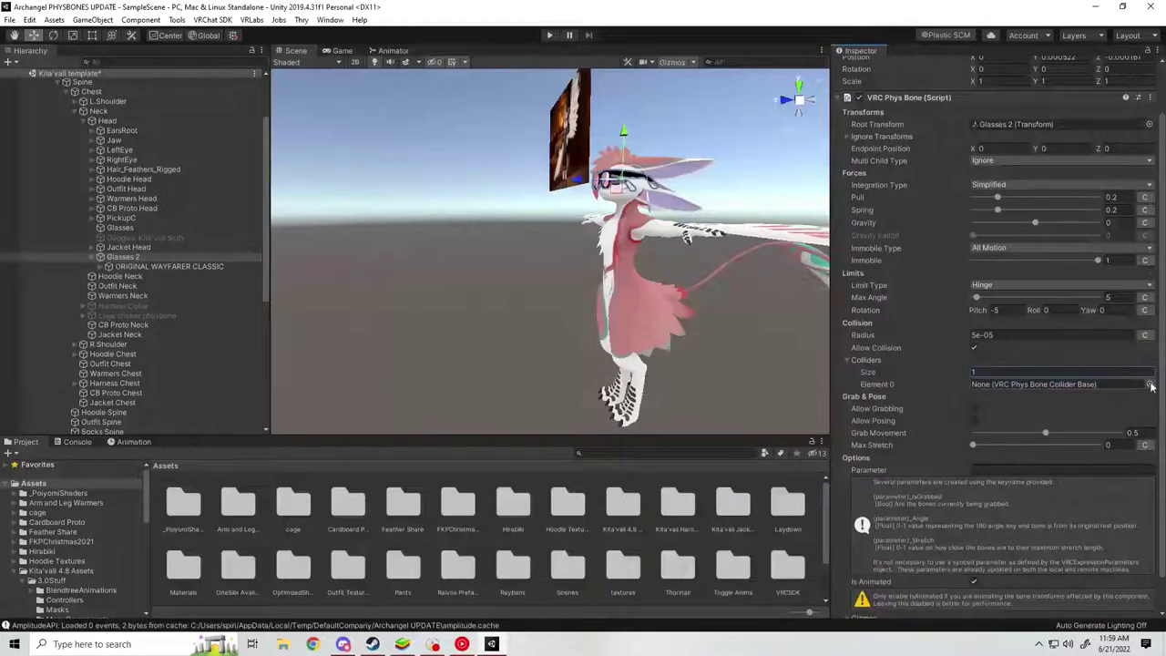
click(1149, 385)
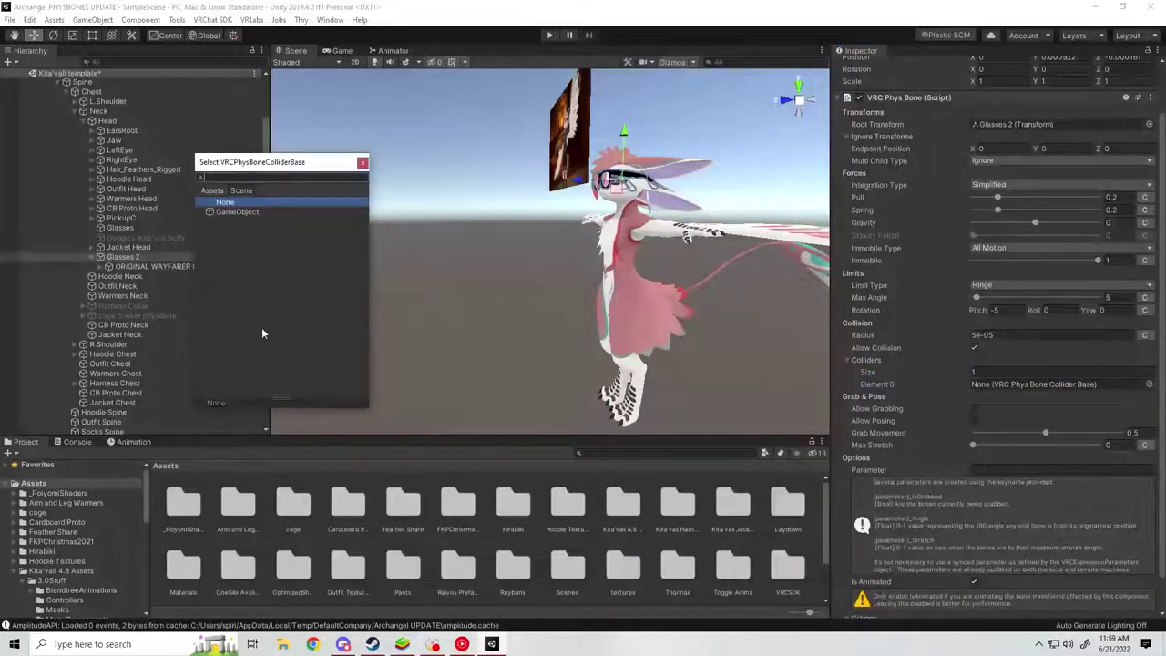
click(233, 211)
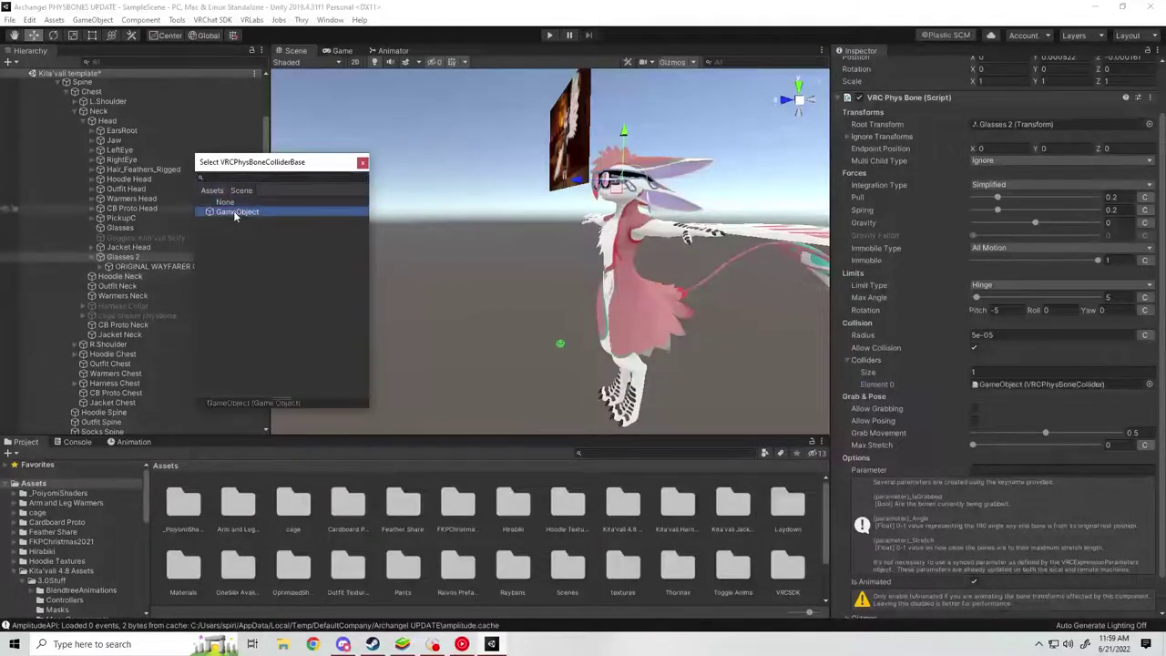
click(362, 163)
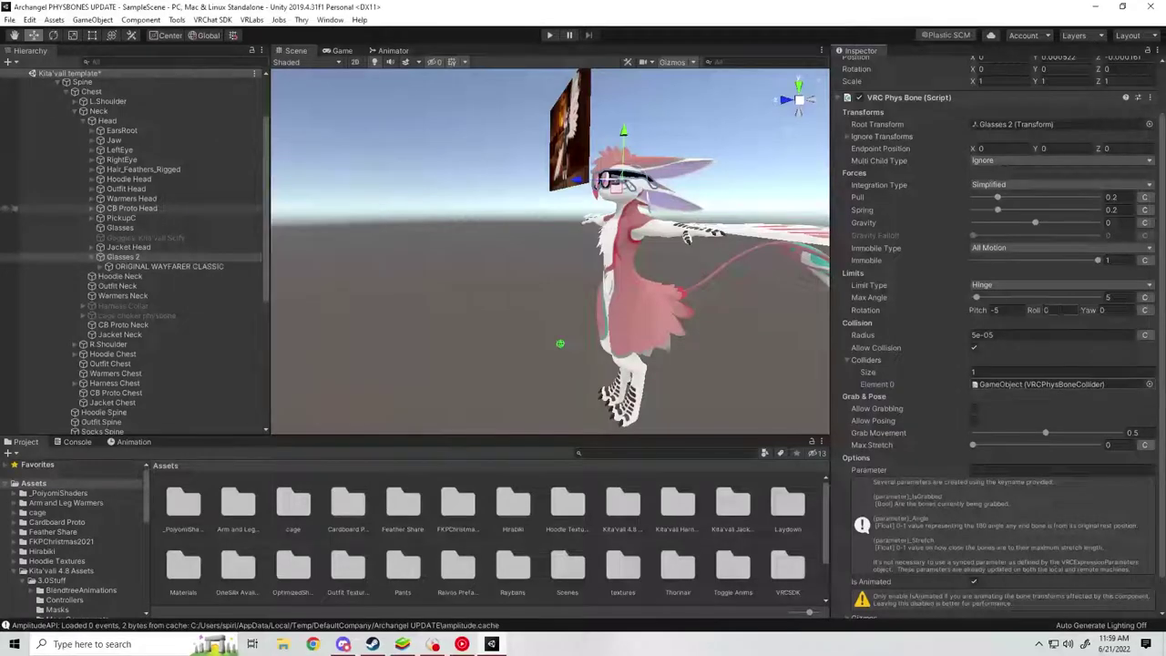
- Enter play mode and move the collider GameObject toward the front of the glasses, to about Y 0.23, Z 0.11
click(549, 34)
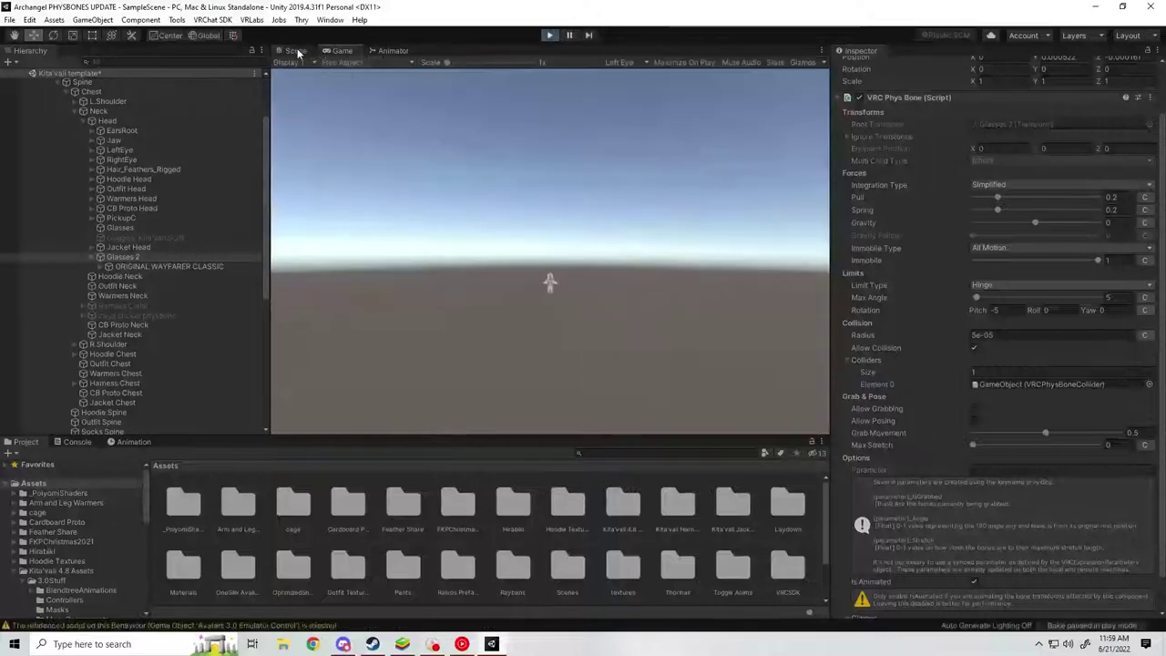
middle_drag(590, 301, 545, 224)
scroll(555, 250, up, 7)
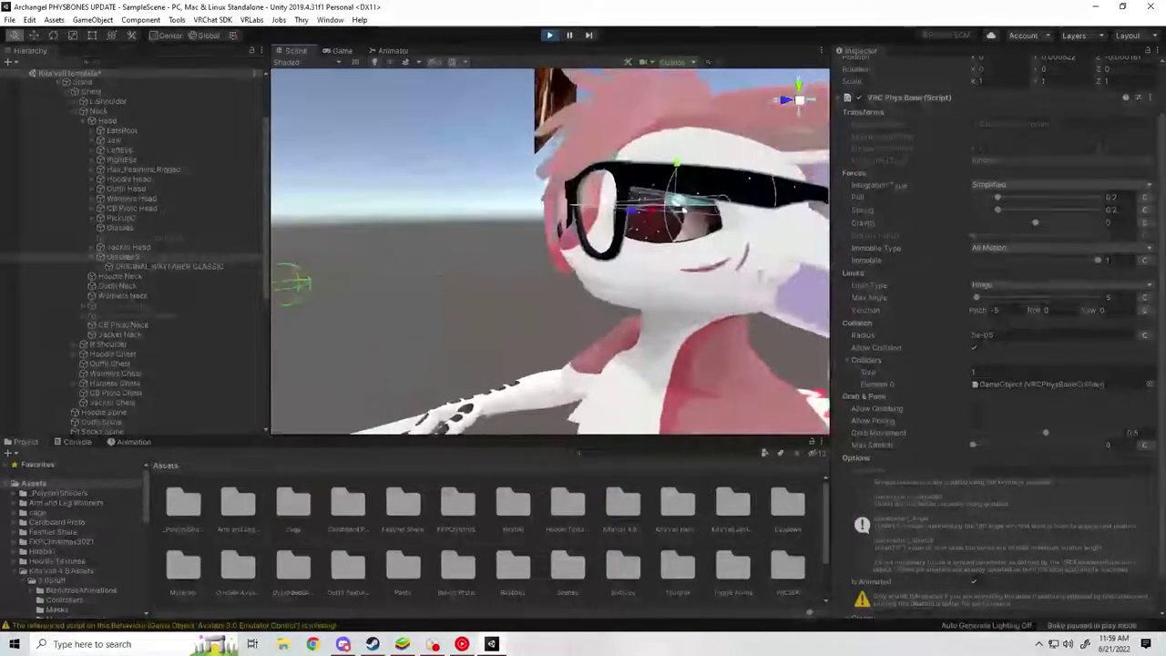
scroll(550, 251, down, 3)
scroll(105, 391, down, 7)
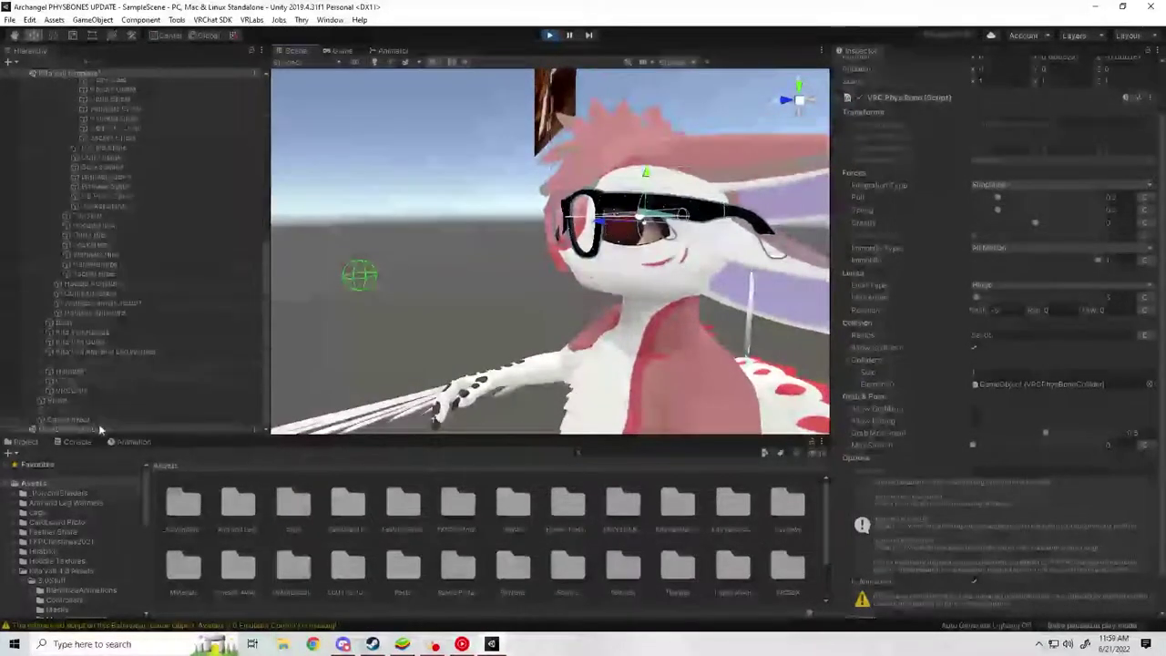
click(82, 423)
click(81, 420)
drag(366, 271, 490, 248)
alt+drag(491, 248, 642, 219)
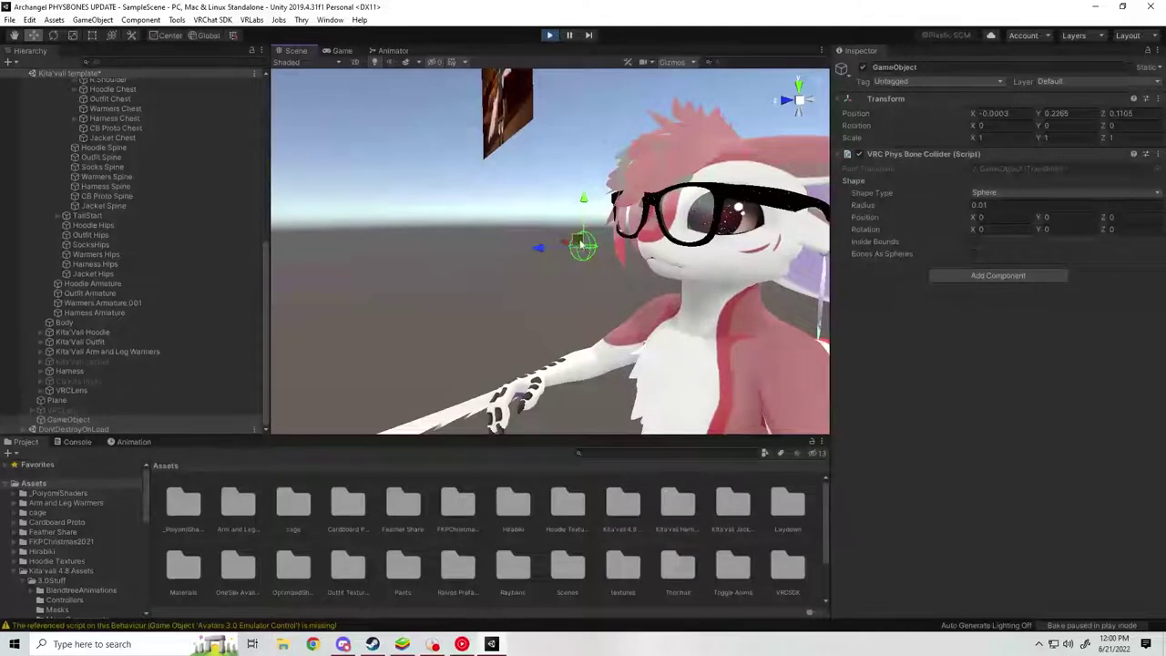
- Push the collider sphere up against the front of the glasses to test their movement, and pull it back away from the face
drag(645, 236, 650, 226)
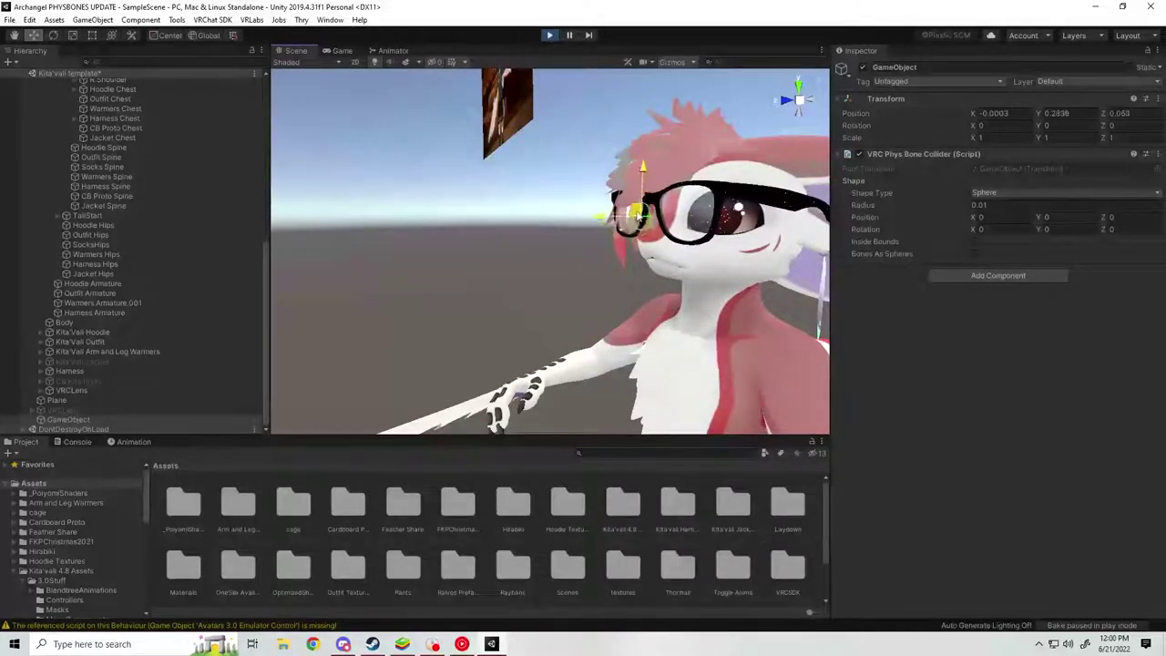
drag(640, 216, 638, 217)
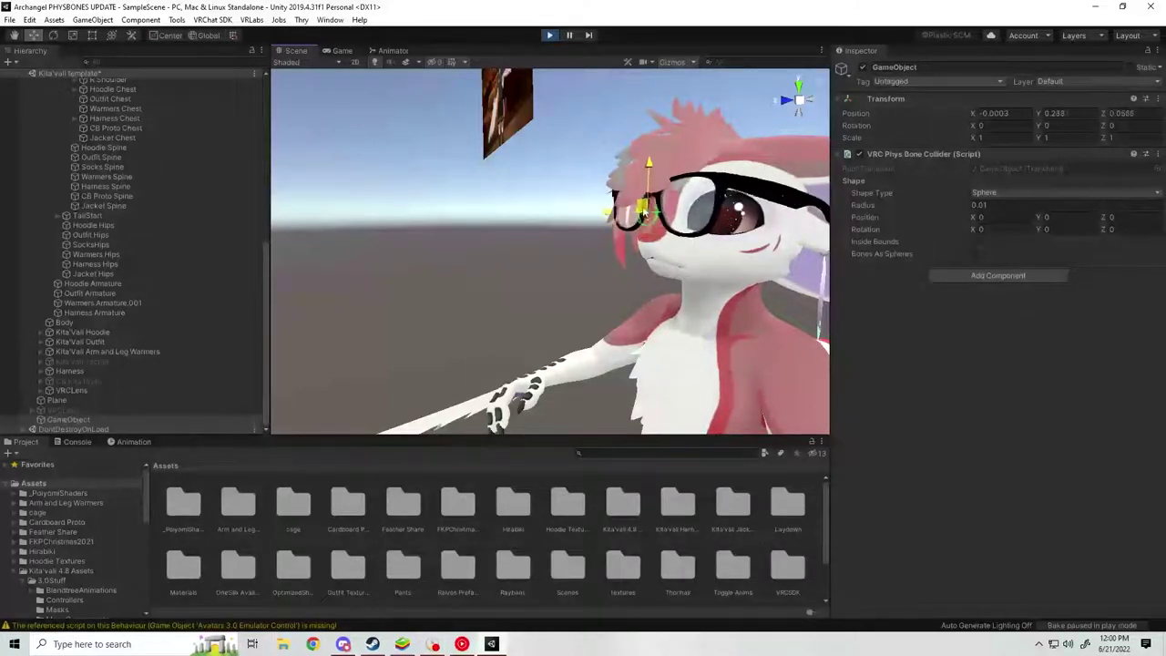
drag(650, 212, 603, 256)
alt+drag(603, 256, 510, 248)
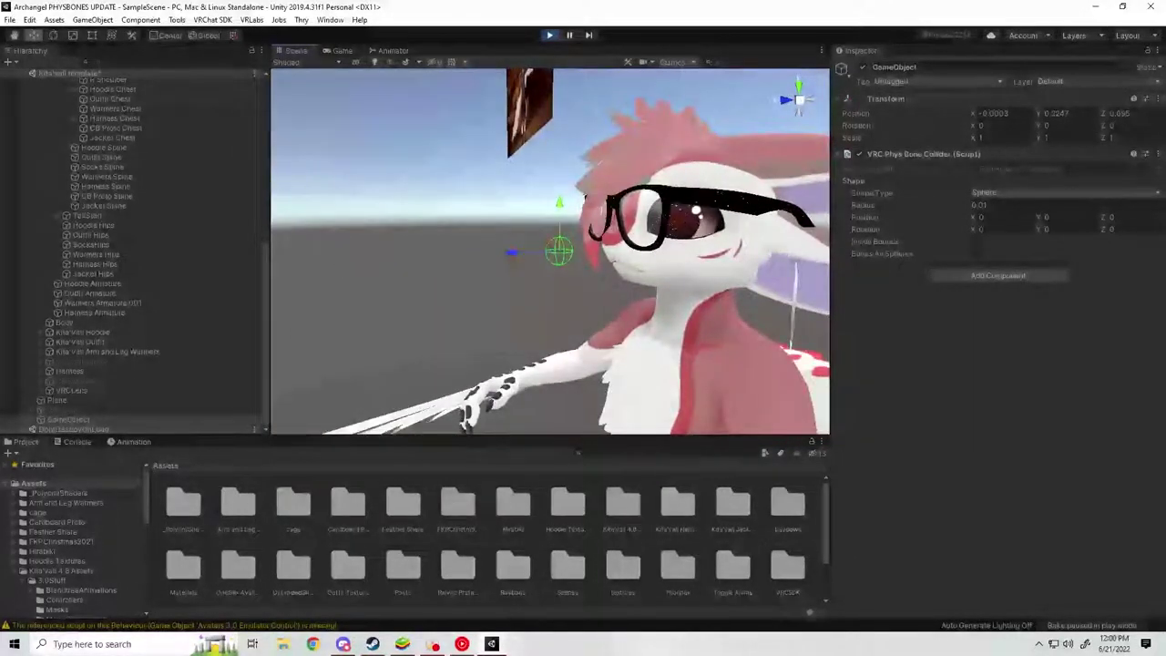